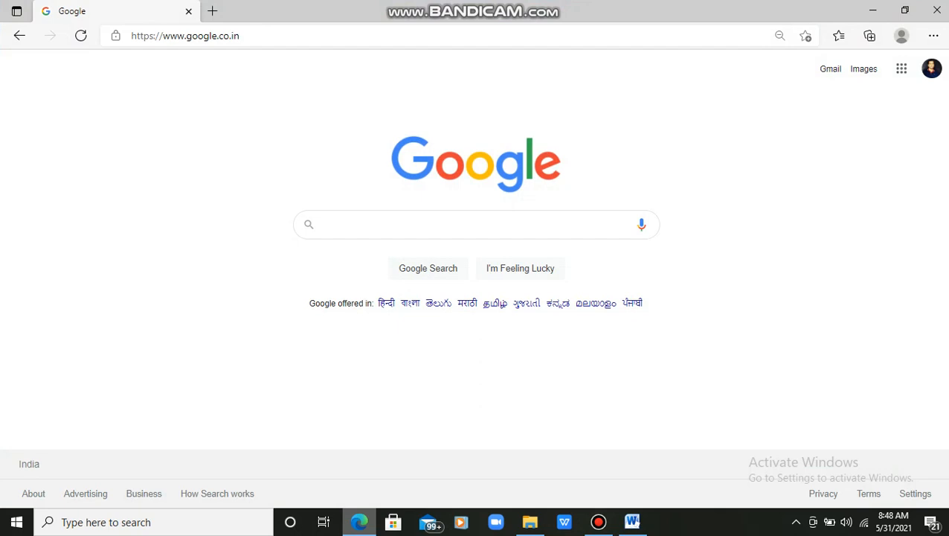
Step: Search Google for 'testmoz' by picking it from the autocomplete suggestions
text(test)
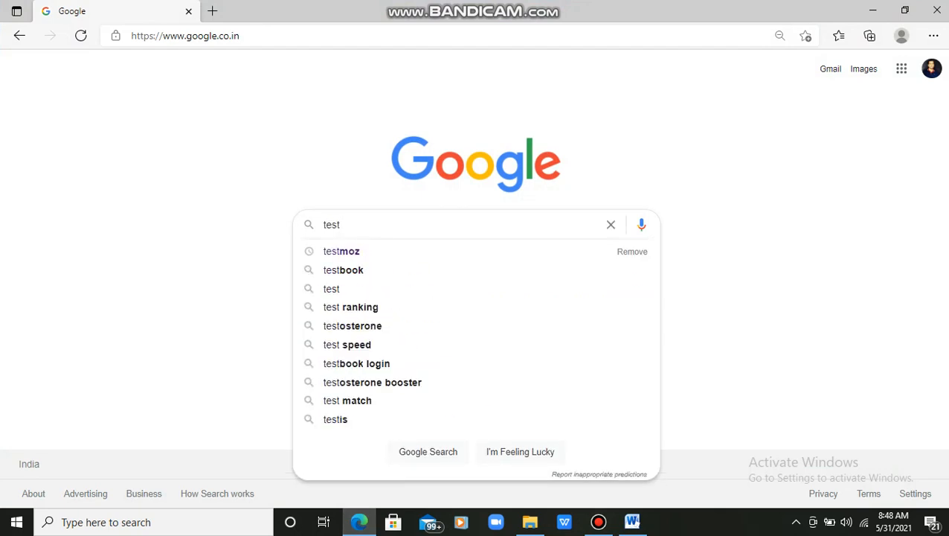
key(Down)
key(Return)
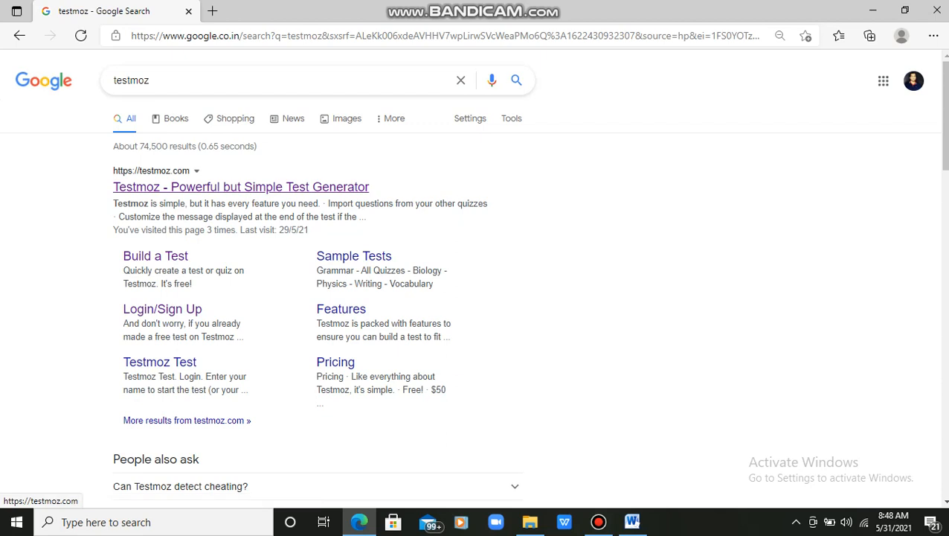
Step: Go to the Testmoz site and start the free Build a Test form
click(241, 187)
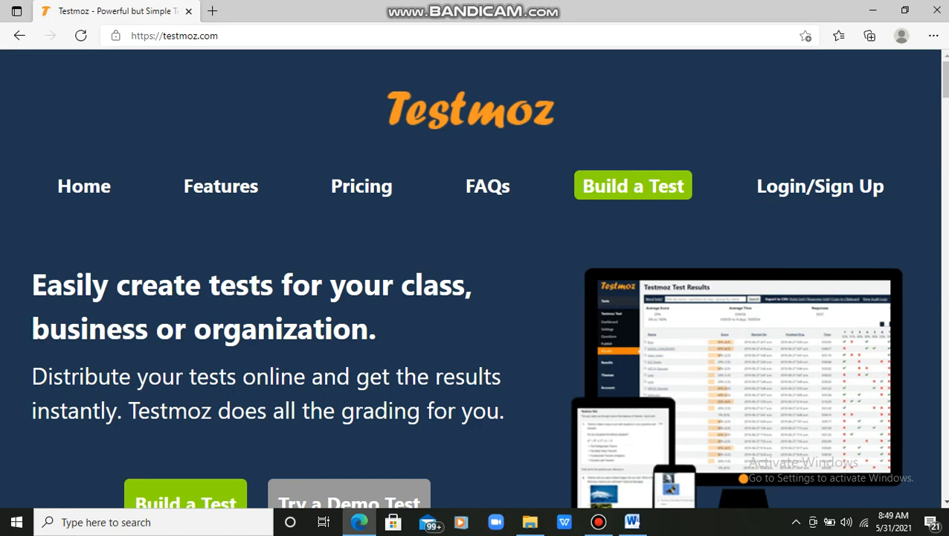
scroll(475, 277, down, 3)
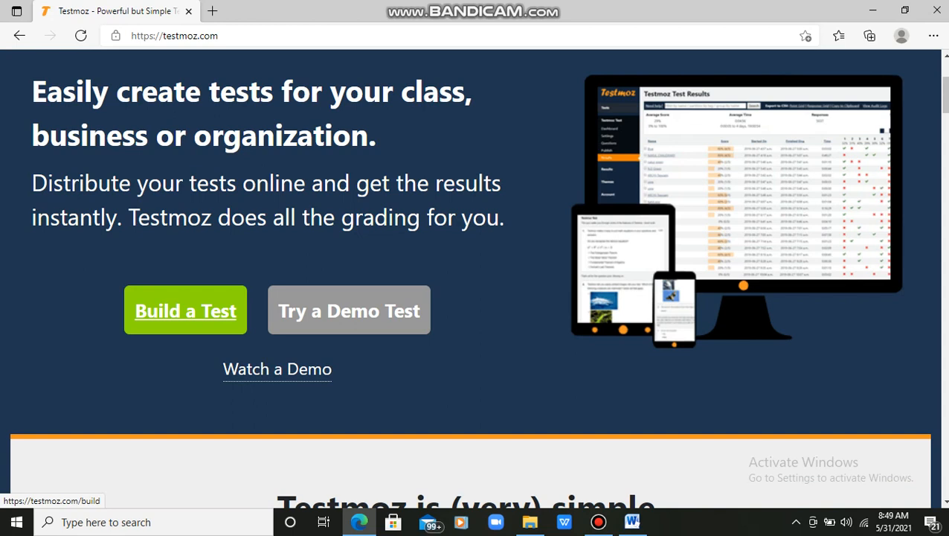
click(186, 310)
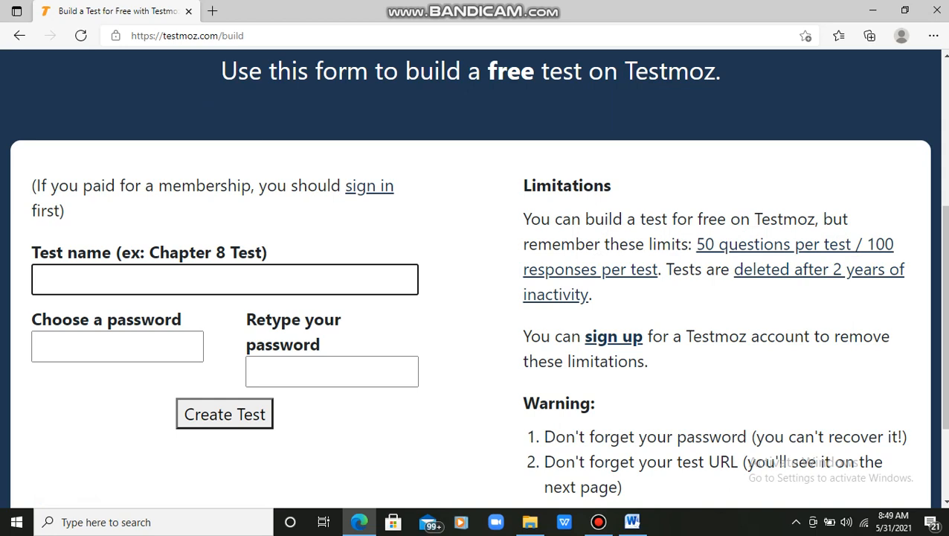
Step: Create the test 'PT-1' with an entered and confirmed password
click(186, 280)
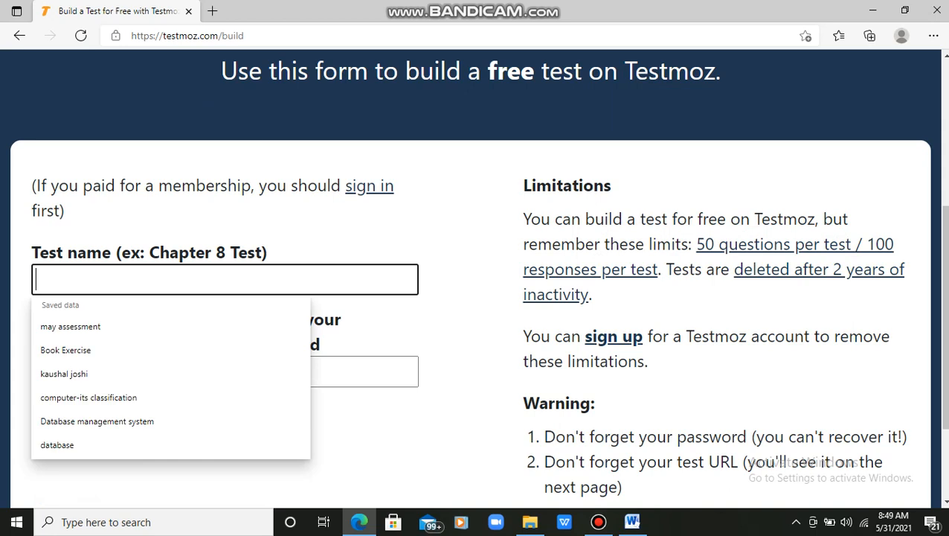
text(PT)
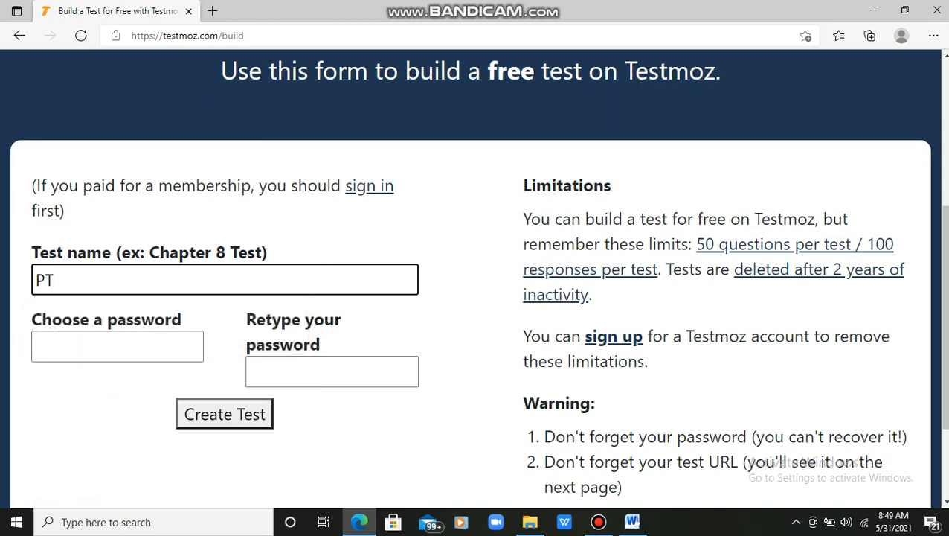
text(-1)
click(116, 346)
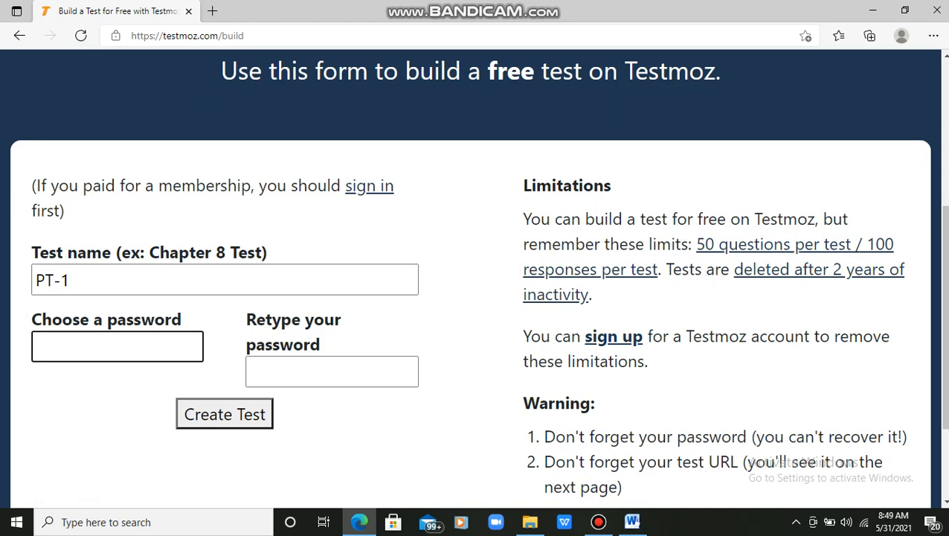
text(1234)
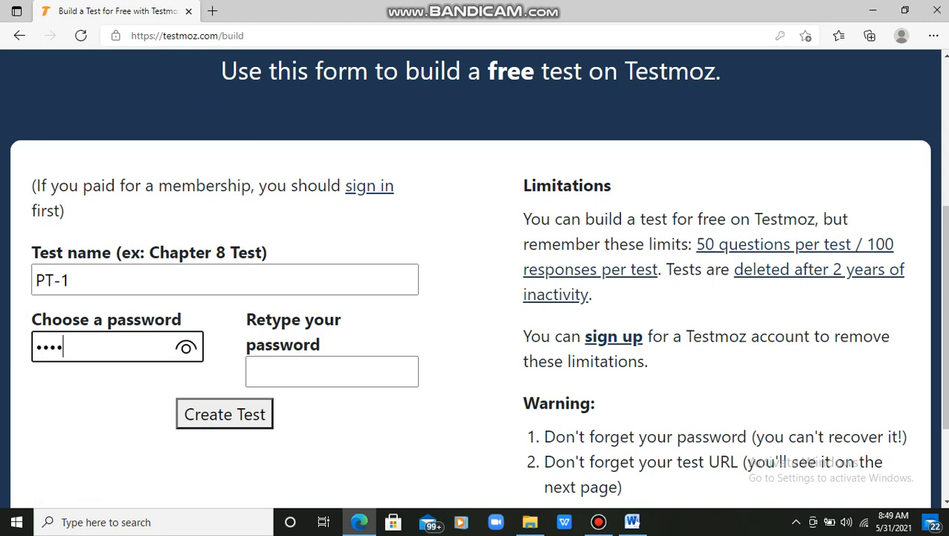
key(Tab)
text(1234)
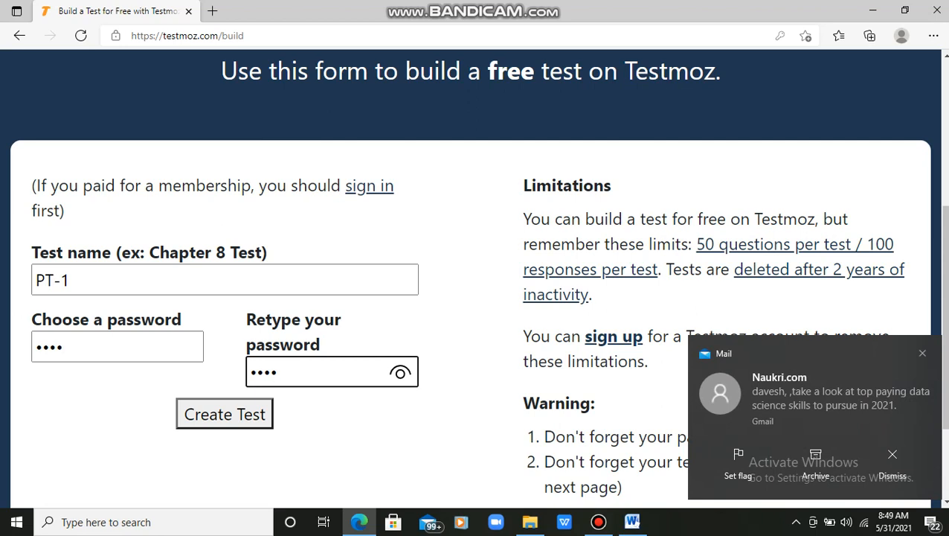
click(225, 414)
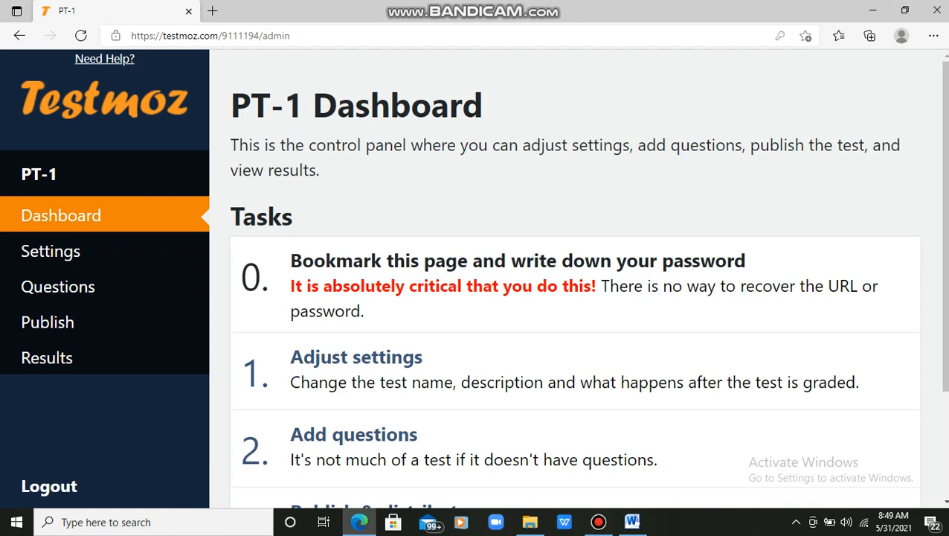
Step: Open PT-1's settings and write 'Attempt all questions:' as the introduction
scroll(575, 285, down, 2)
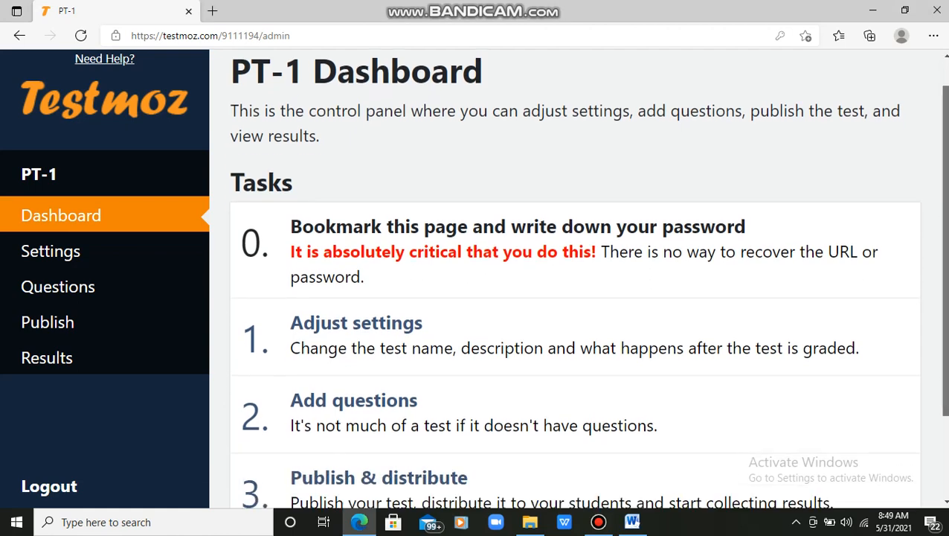
scroll(575, 285, down, 2)
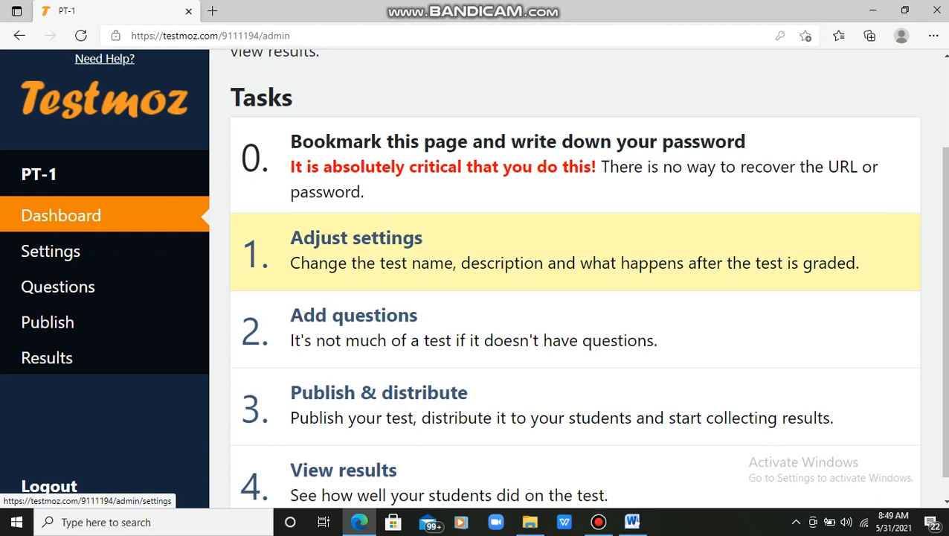
click(575, 285)
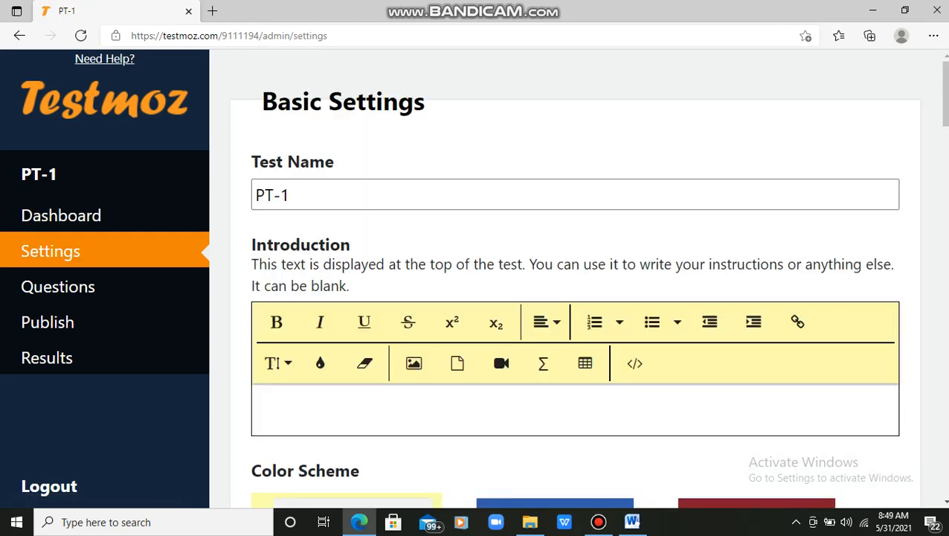
click(320, 408)
text(Attem)
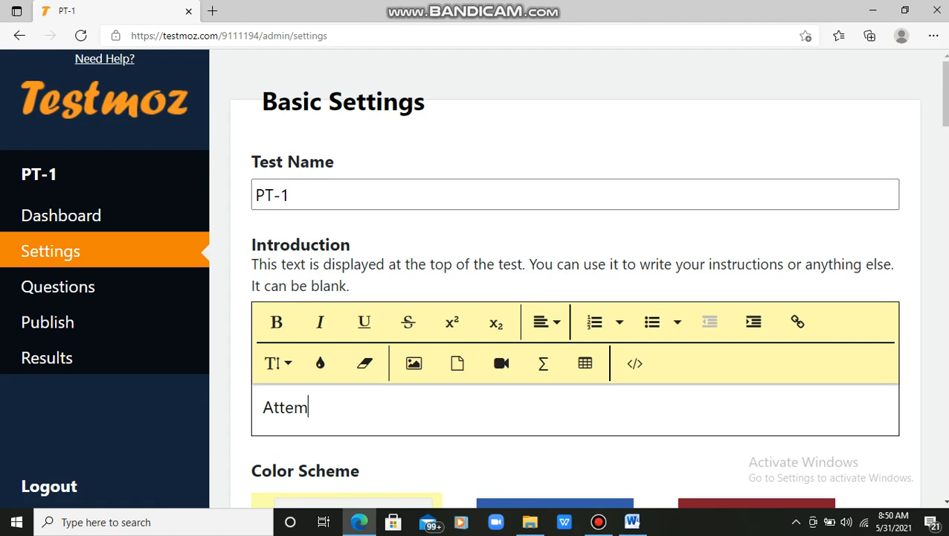
text(pt all quest)
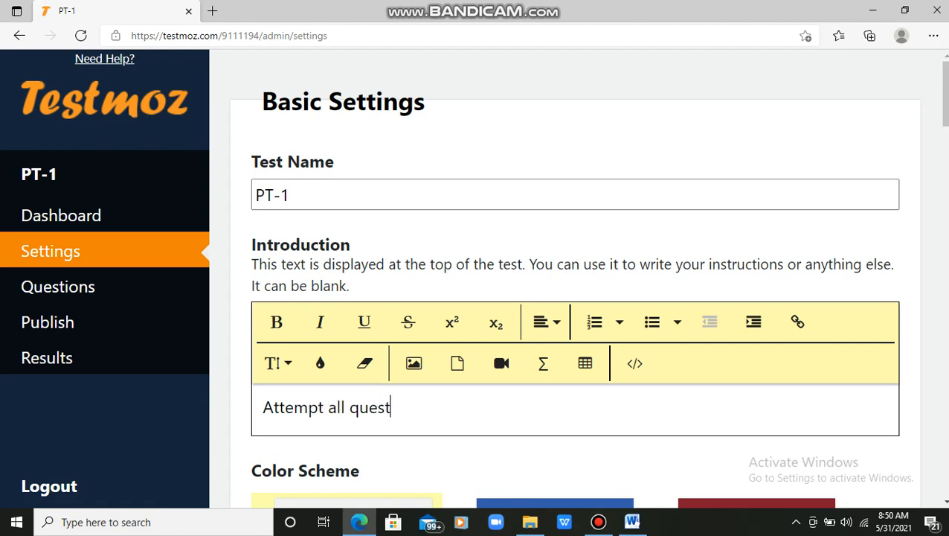
text(ions:)
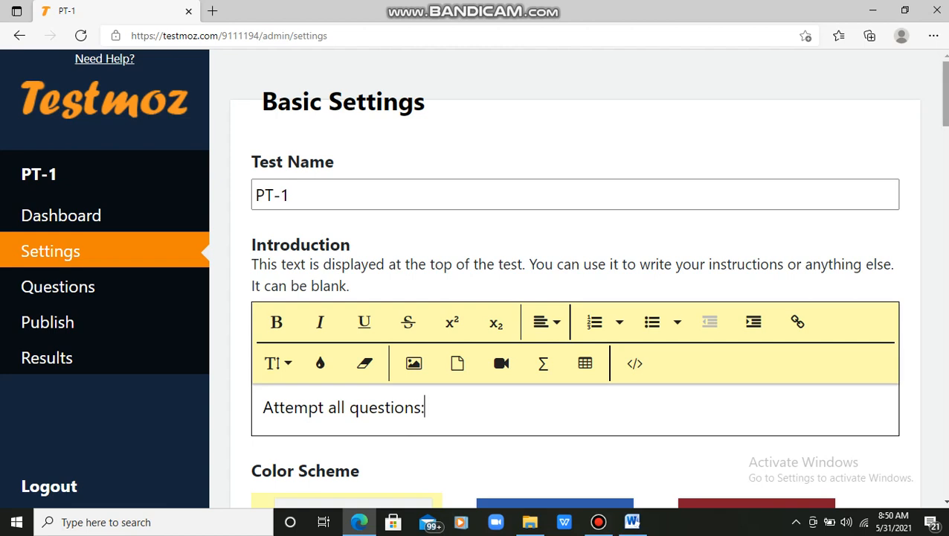
scroll(573, 297, down, 1)
Step: Try Crimson and Gray, then settle on the Testmoz Genghis colour scheme
scroll(573, 298, down, 4)
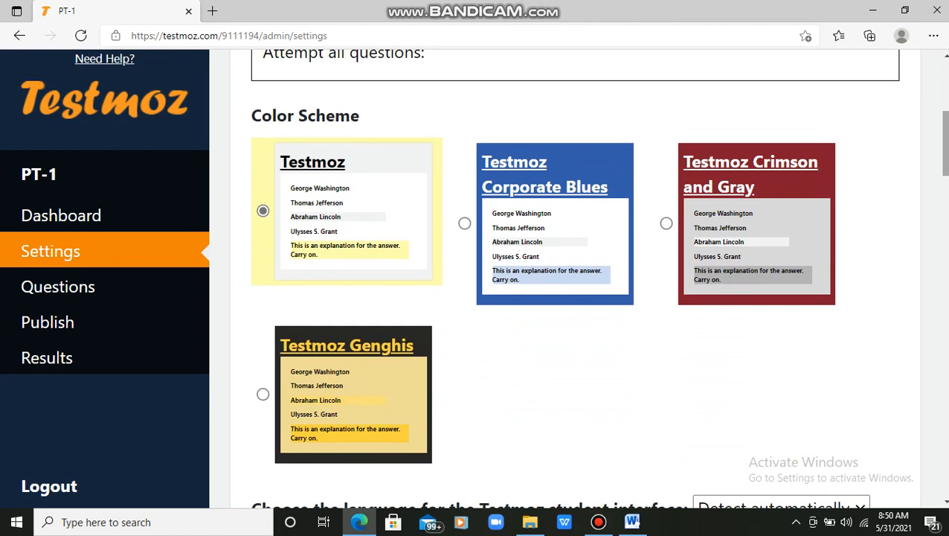
click(666, 223)
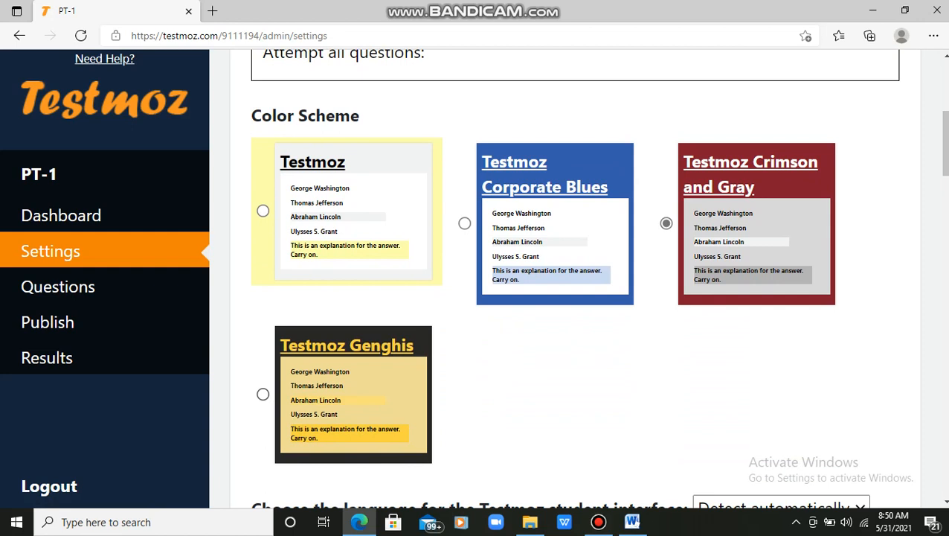
click(262, 394)
scroll(575, 275, down, 2)
scroll(575, 275, down, 5)
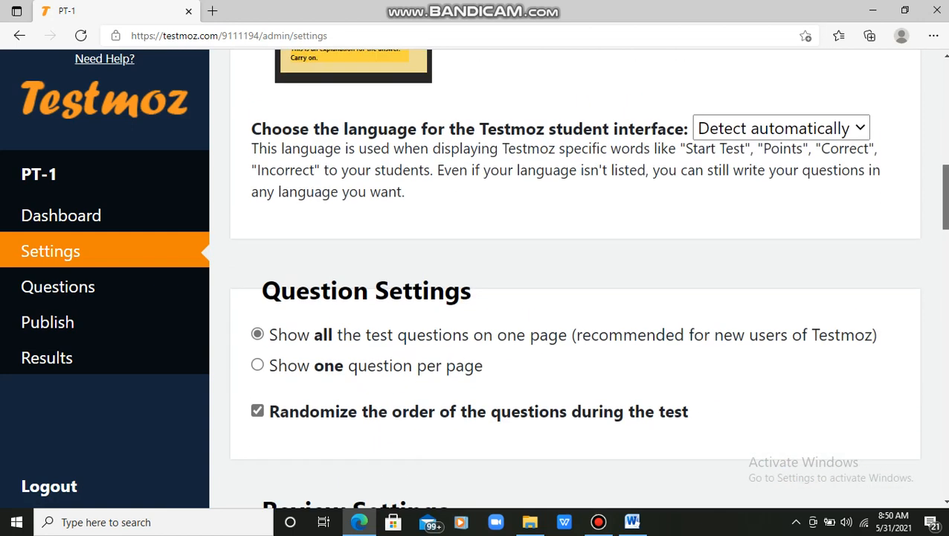
scroll(575, 276, down, 1)
scroll(575, 276, up, 1)
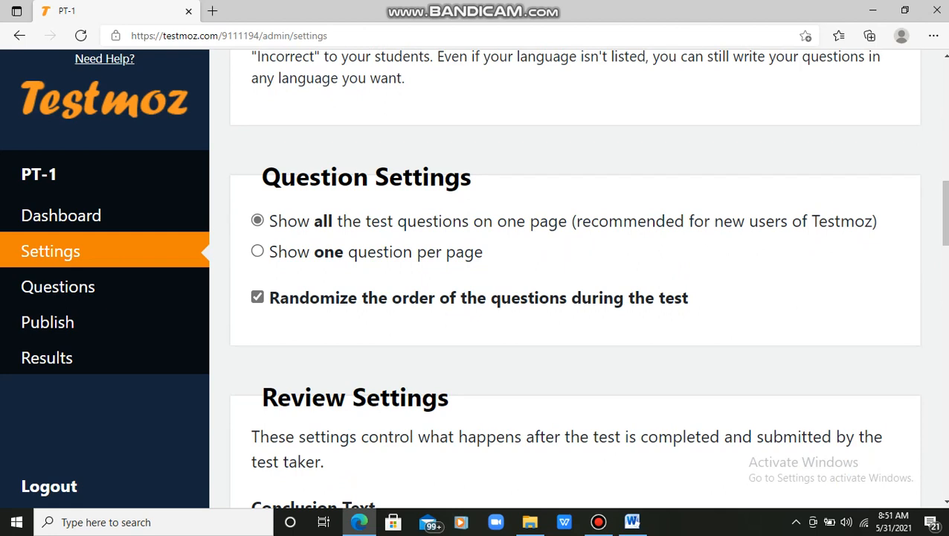
Step: Enter 'Congratulations!!!!!' as the Conclusion Text under Review Settings
drag(945, 214, 945, 264)
click(264, 277)
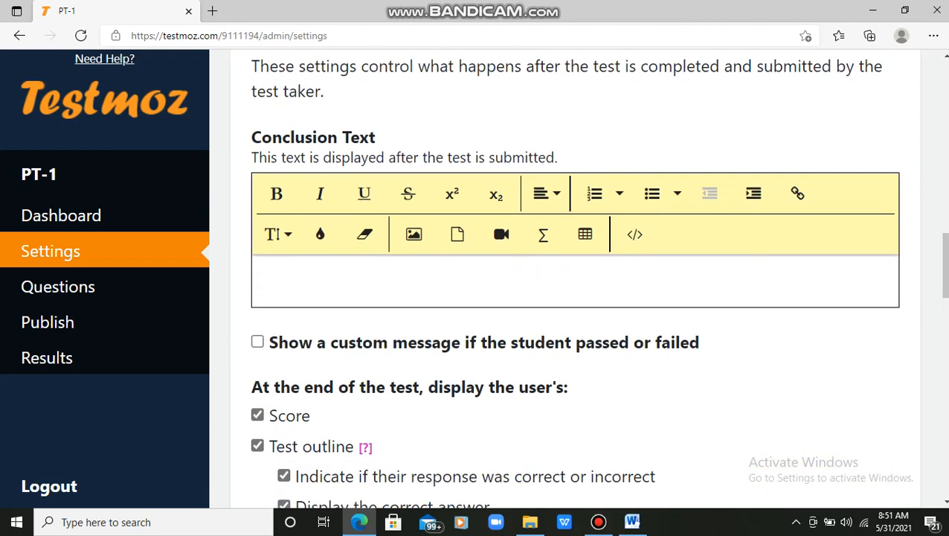
text(Congr)
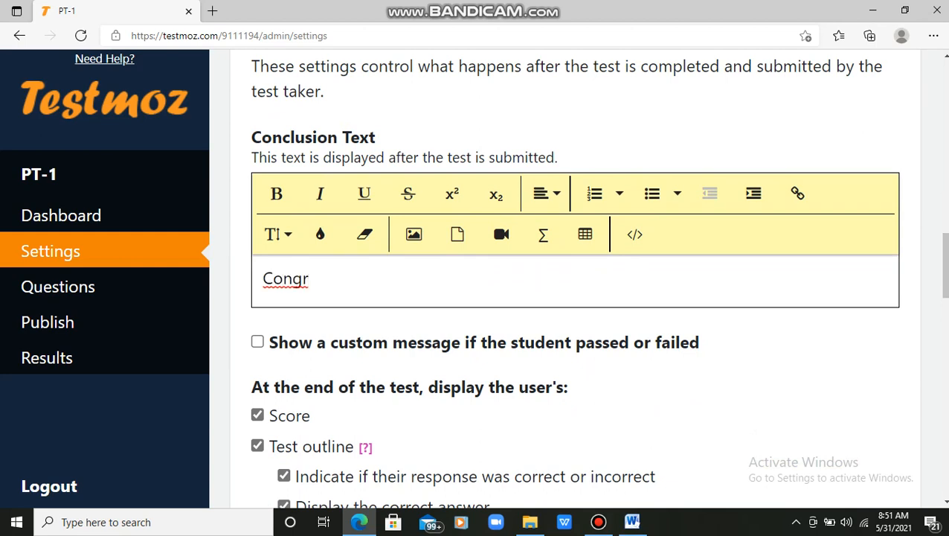
text(atulations)
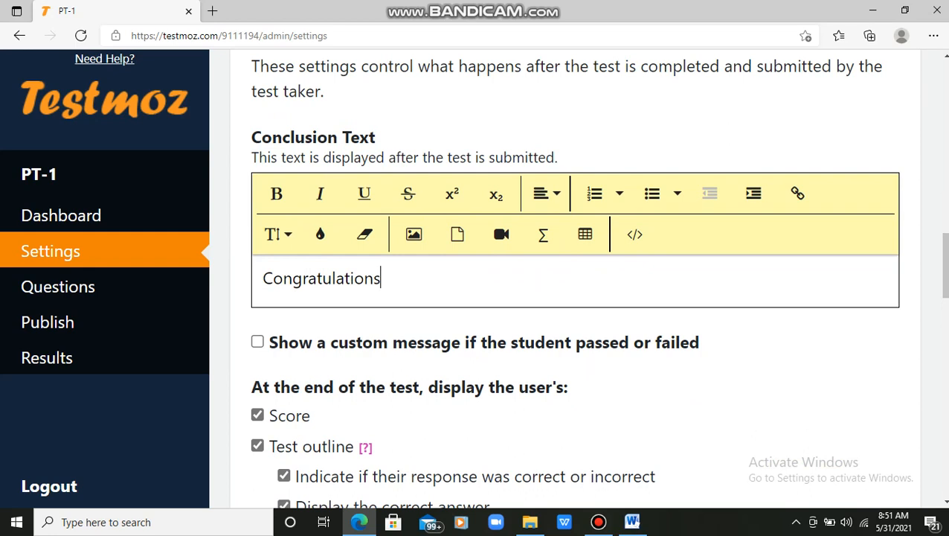
text(!!!!!)
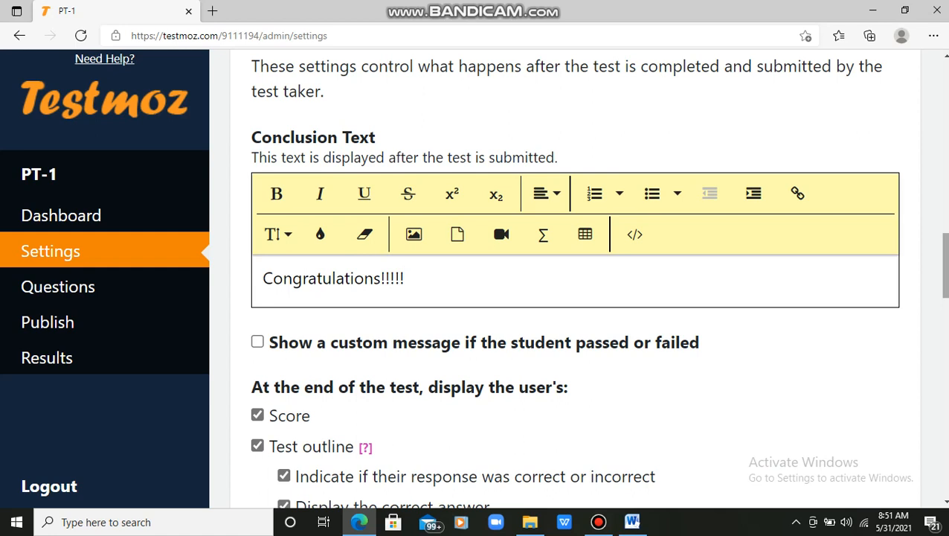
scroll(575, 281, down, 3)
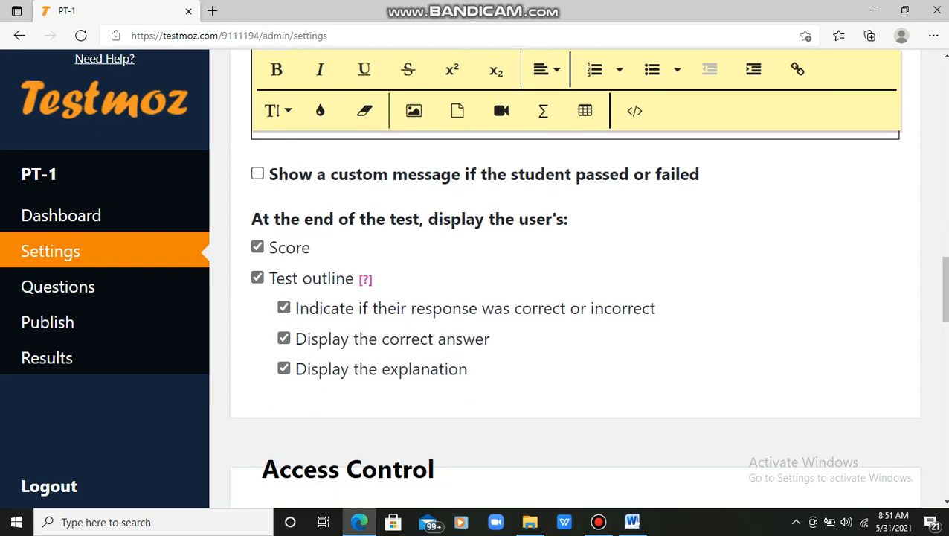
Step: Try a passing score of 33, then clear it and disable the custom pass/fail message
click(257, 173)
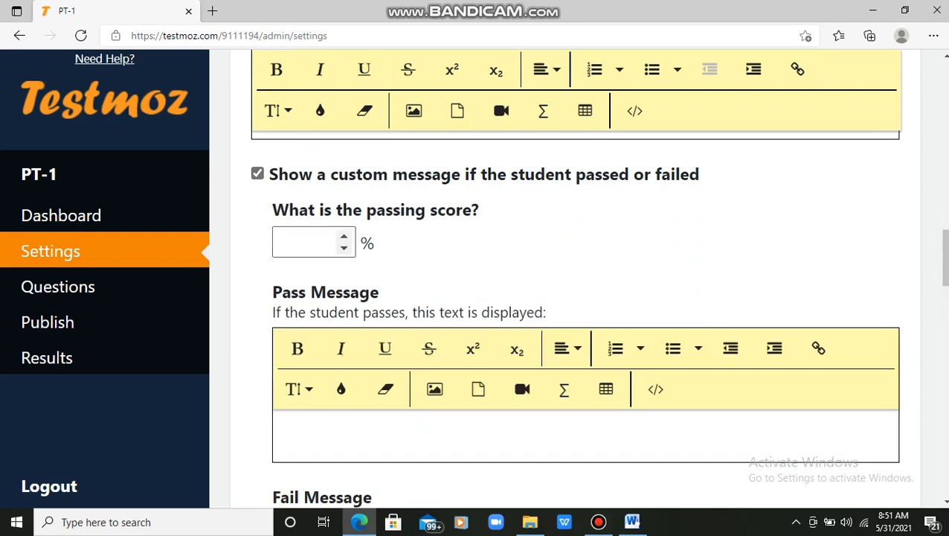
click(306, 243)
text(33)
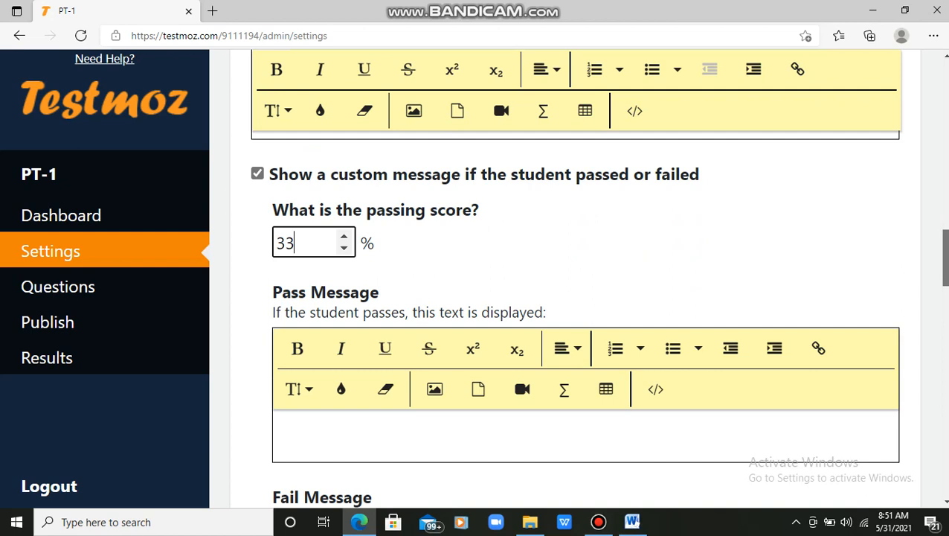
scroll(573, 317, down, 2)
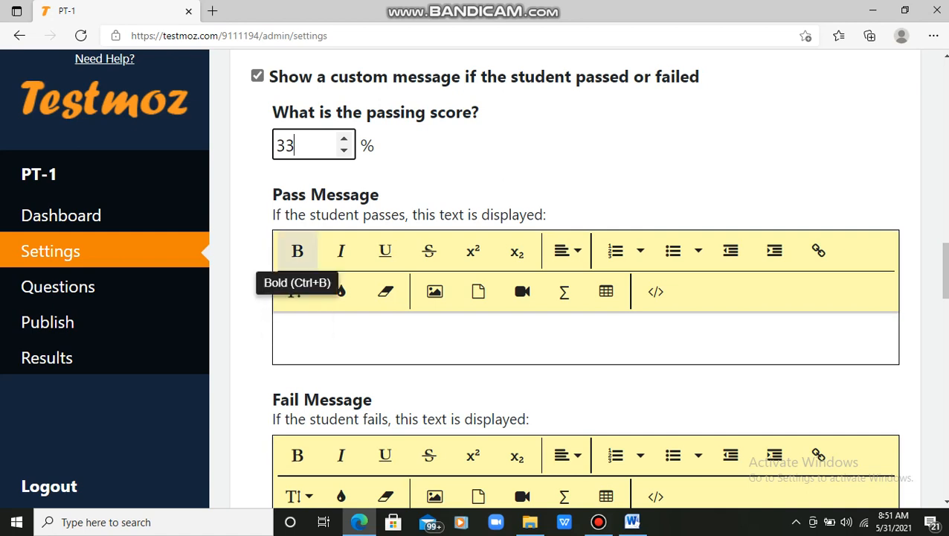
key(BackSpace)
key(BackSpace)
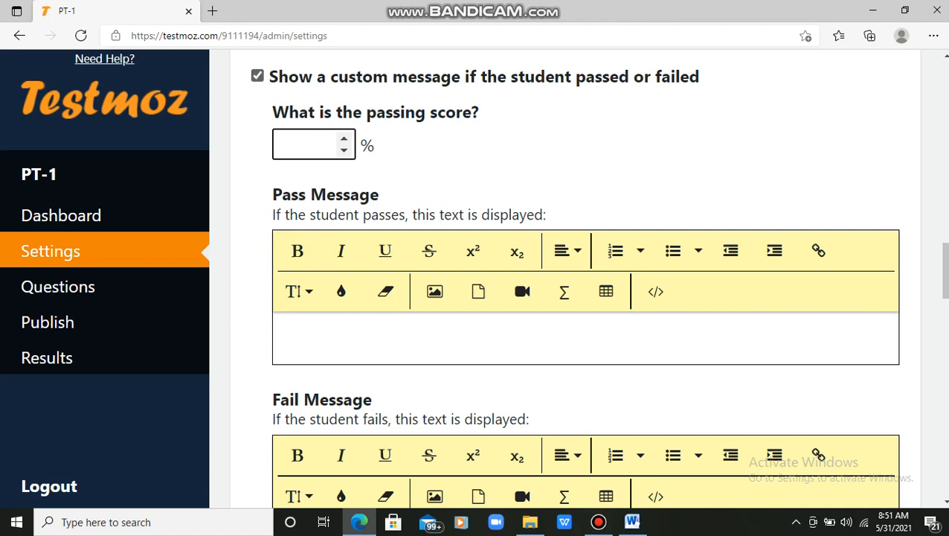
click(258, 76)
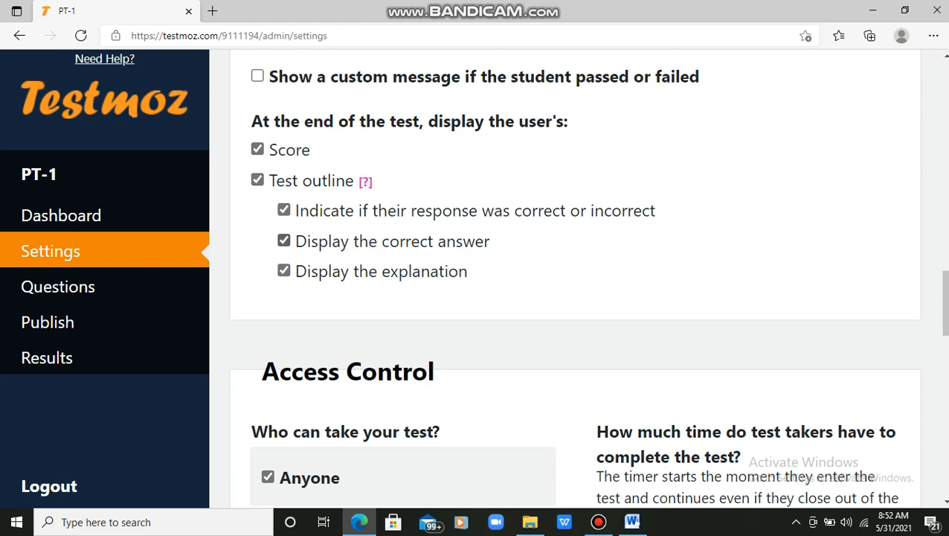
Step: Limit PT-1 to a 10-minute time limit and a single attempt
scroll(574, 283, down, 3)
scroll(575, 282, down, 2)
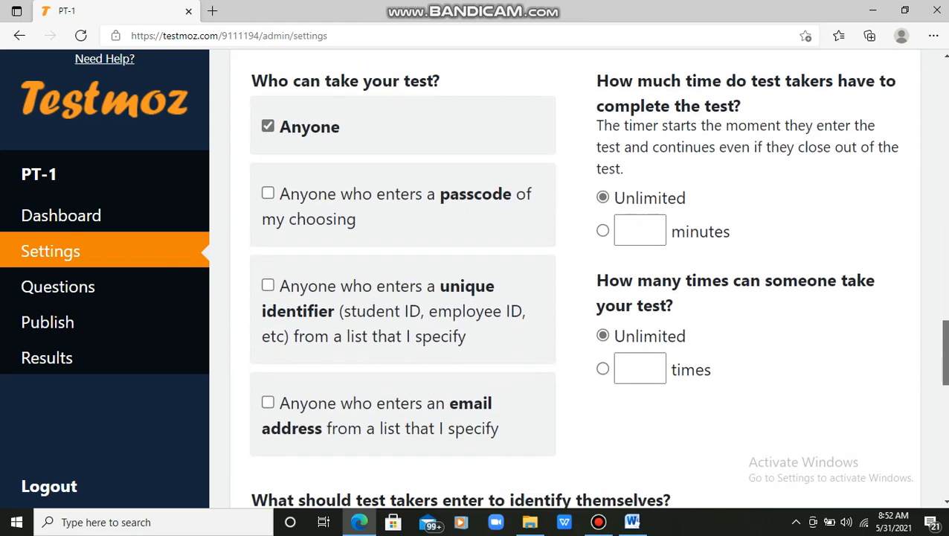
click(640, 221)
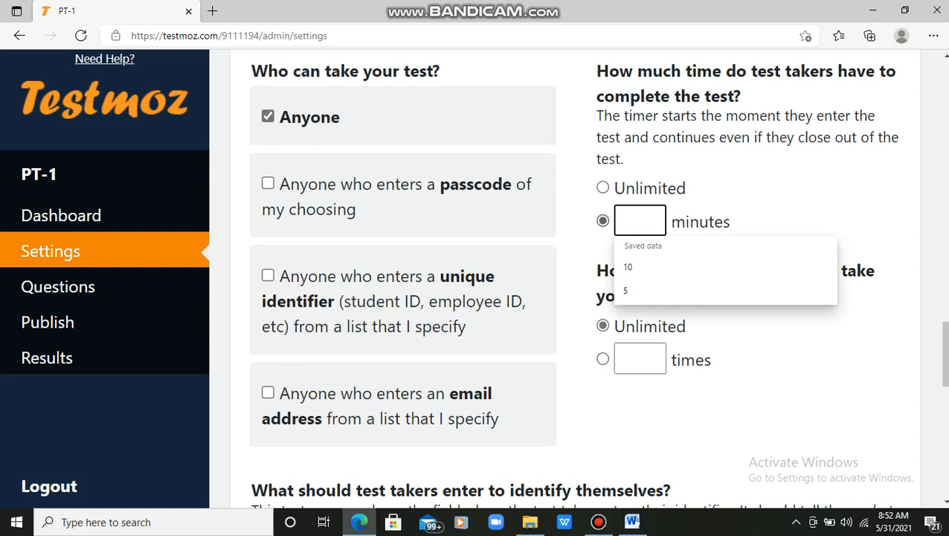
text(10)
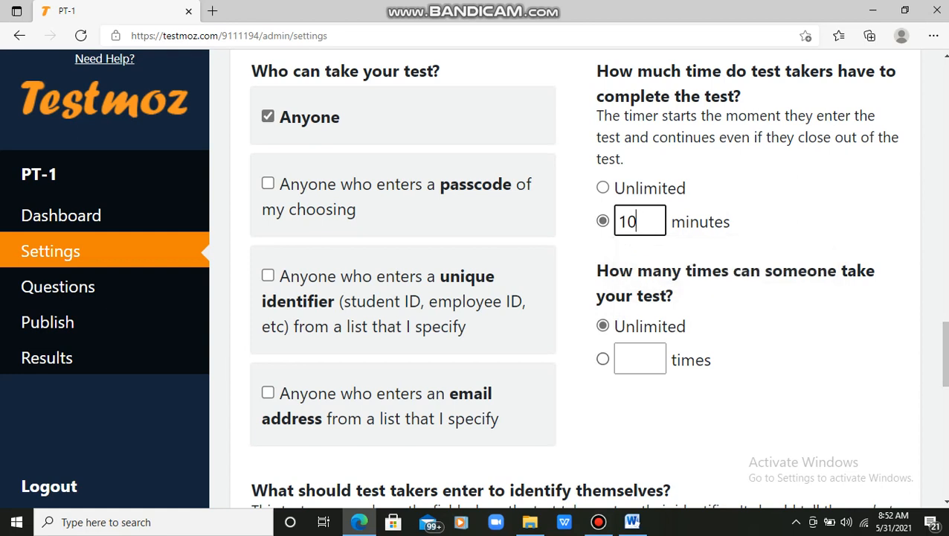
click(602, 358)
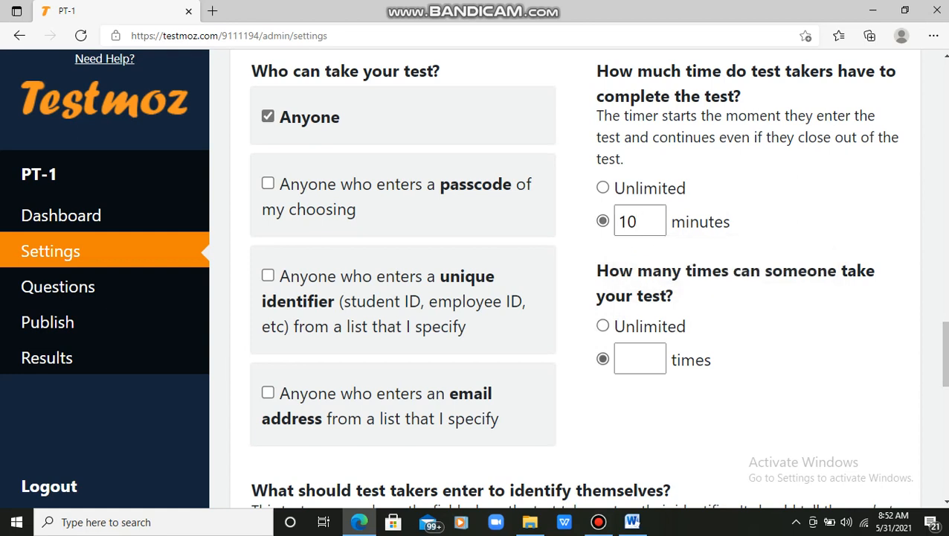
click(640, 359)
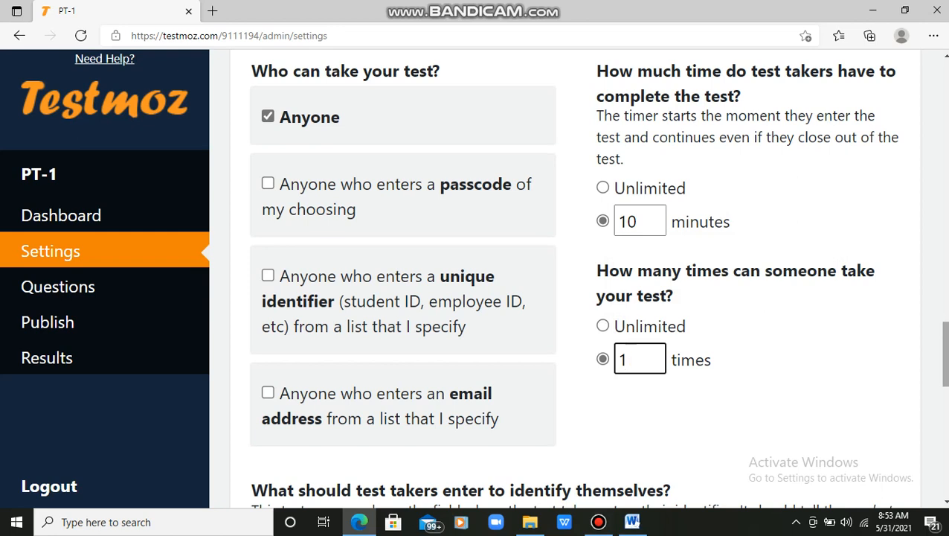
Step: Save the updated test settings to reach the Questions page
scroll(588, 278, down, 3)
scroll(588, 278, down, 3)
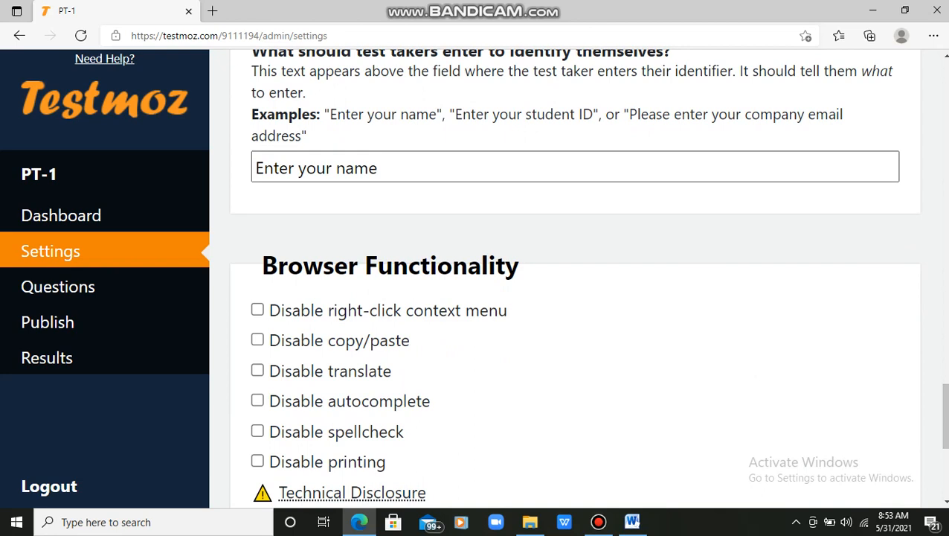
drag(945, 416, 945, 463)
click(575, 482)
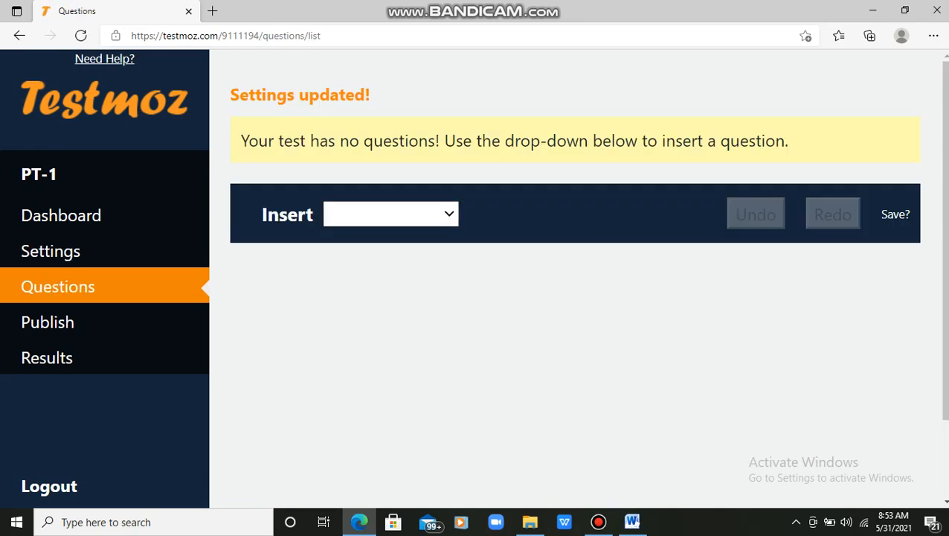
Step: Insert a graded 'Multiple choice (choose one)' question and copy question 1's text from Word
click(391, 214)
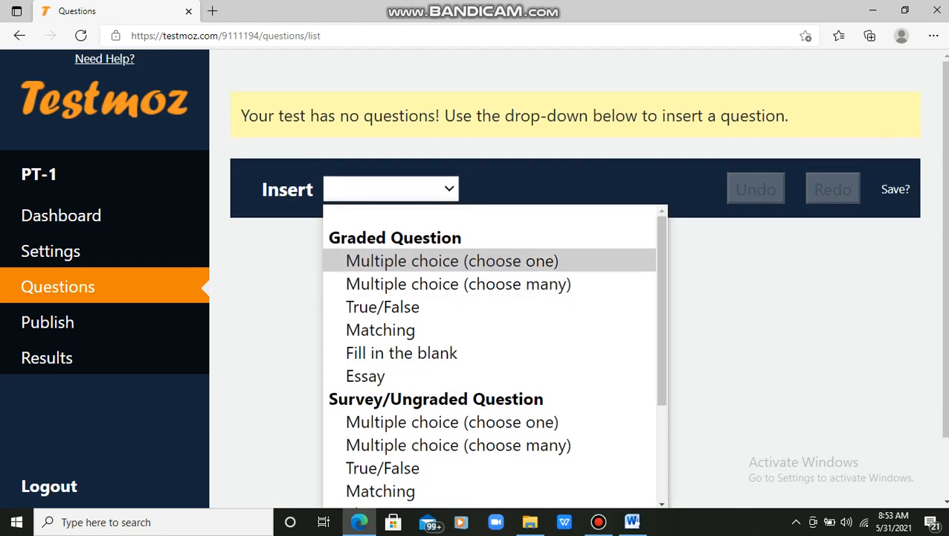
click(491, 262)
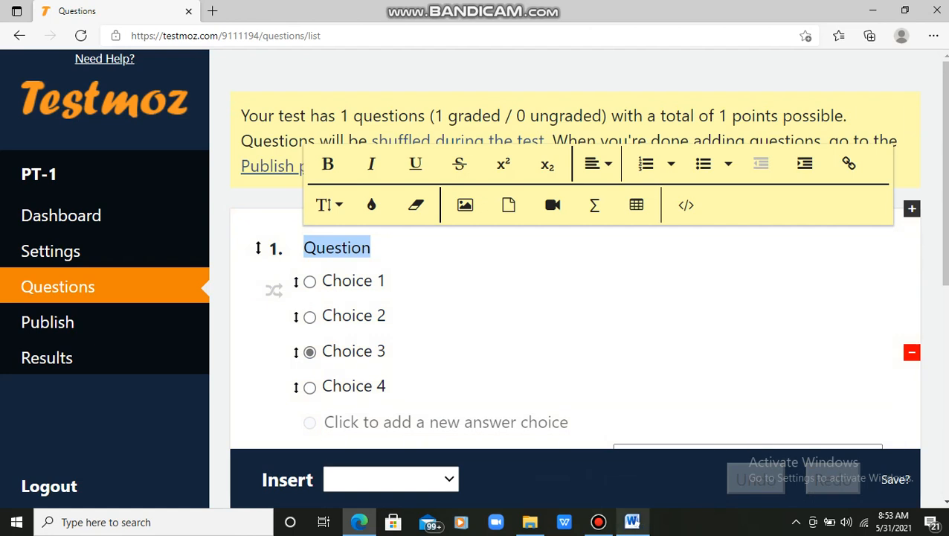
mouse_move(633, 523)
click(633, 523)
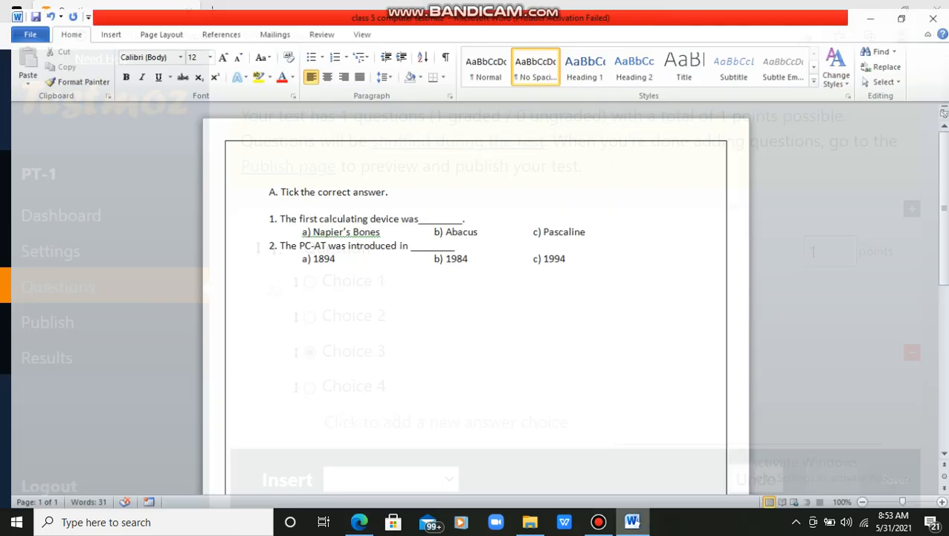
drag(461, 213, 272, 213)
key(ctrl+c)
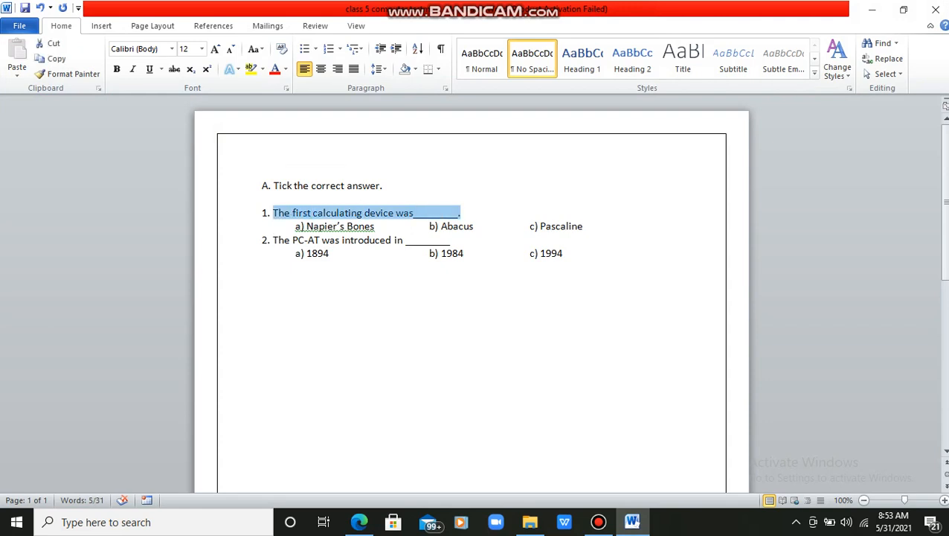
click(598, 522)
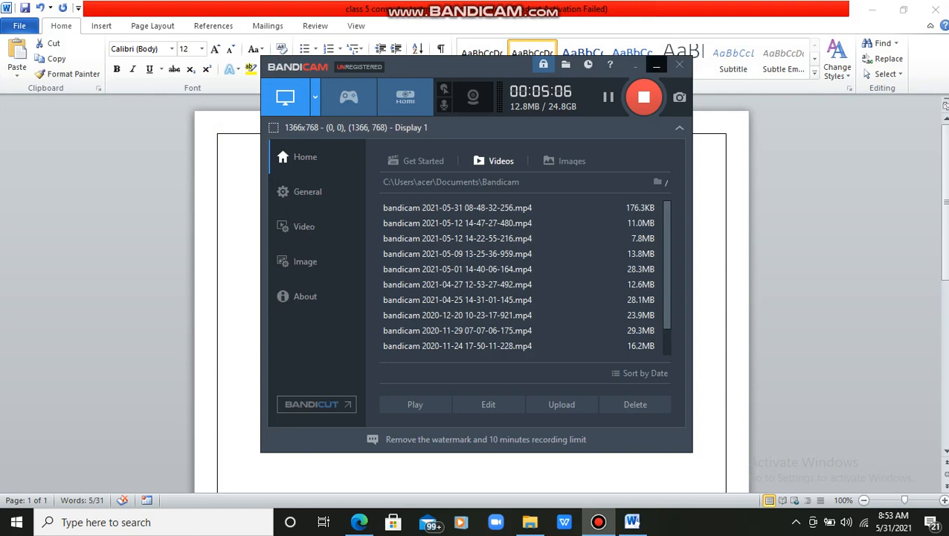
click(656, 66)
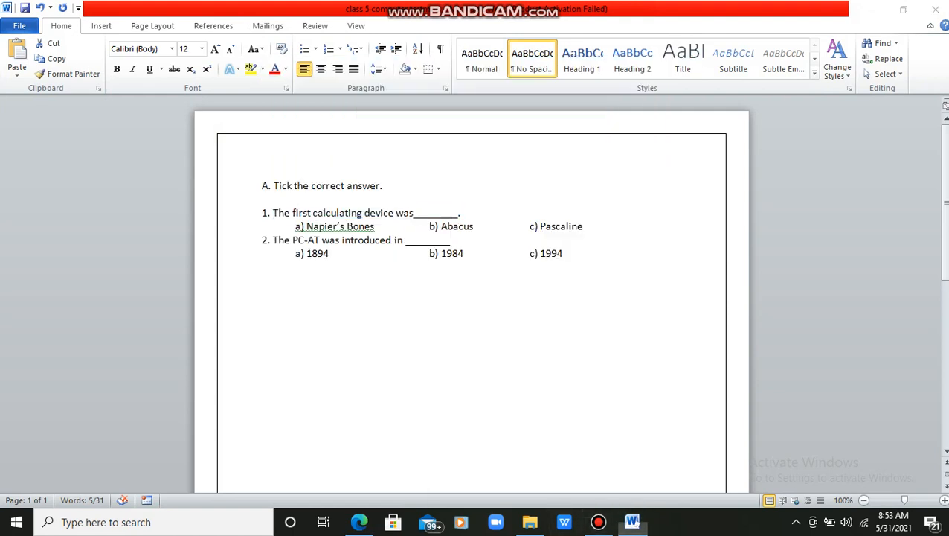
click(632, 521)
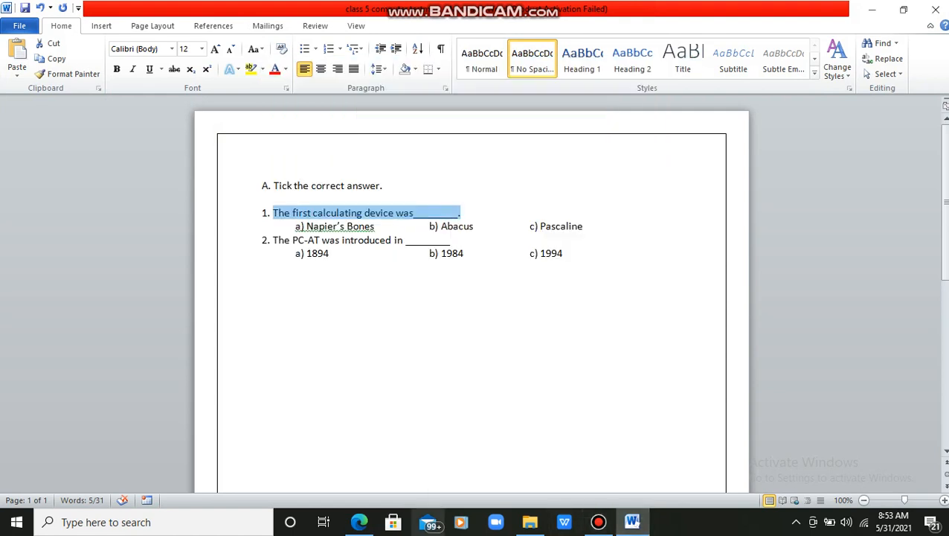
click(359, 522)
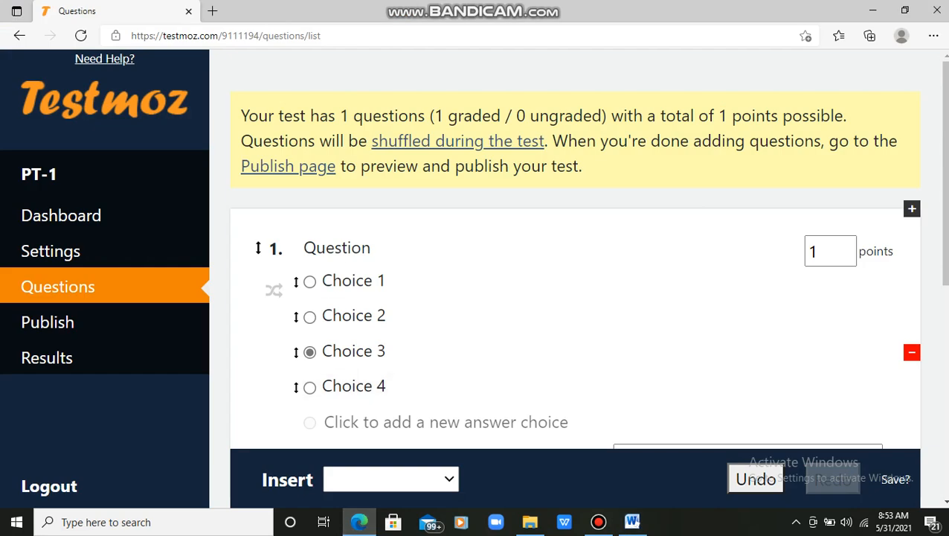
click(346, 247)
Step: Paste the question text and enter choices Abacus and Naper Bones
key(ctrl+v)
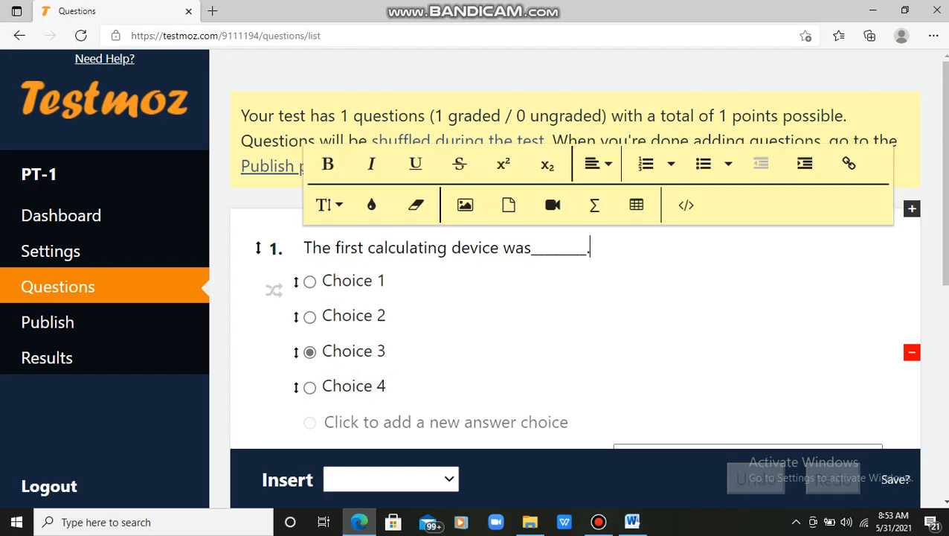
click(353, 281)
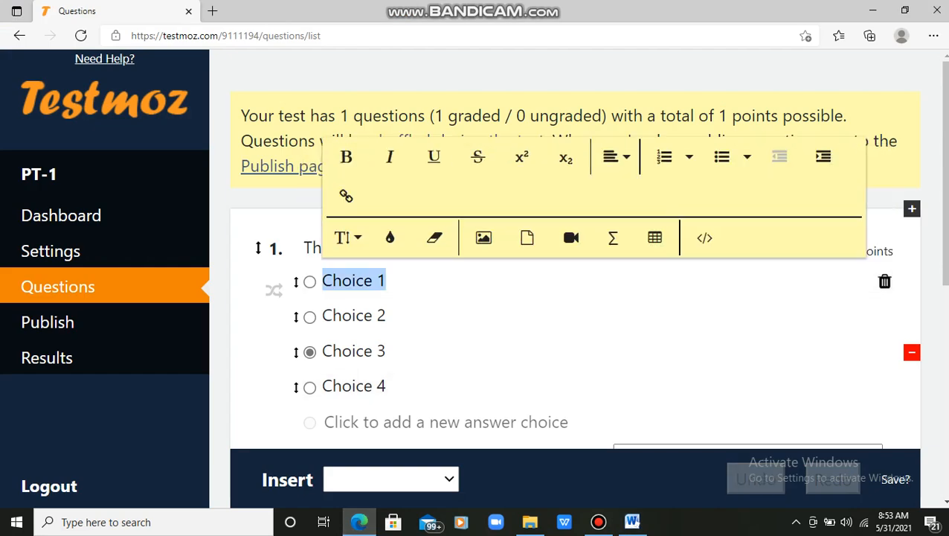
text(Abacus)
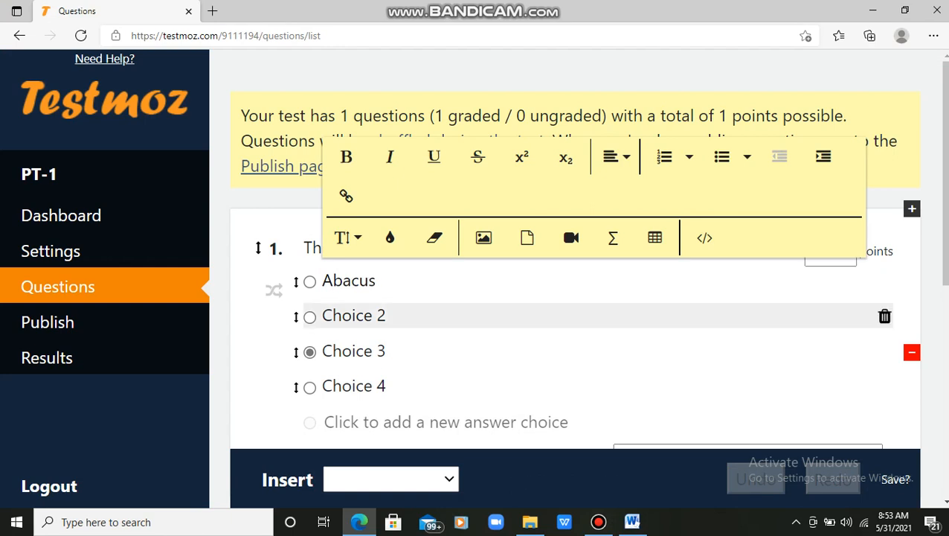
click(353, 316)
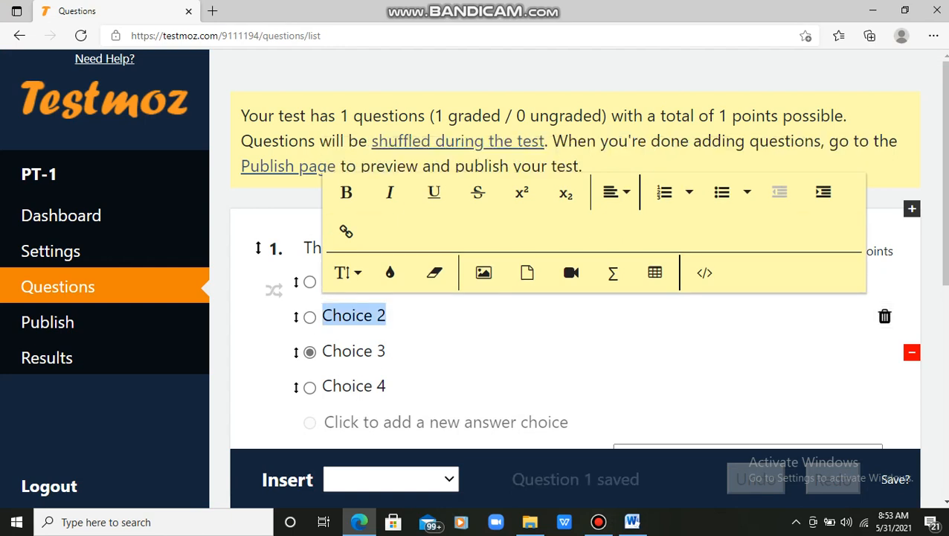
text(Nape)
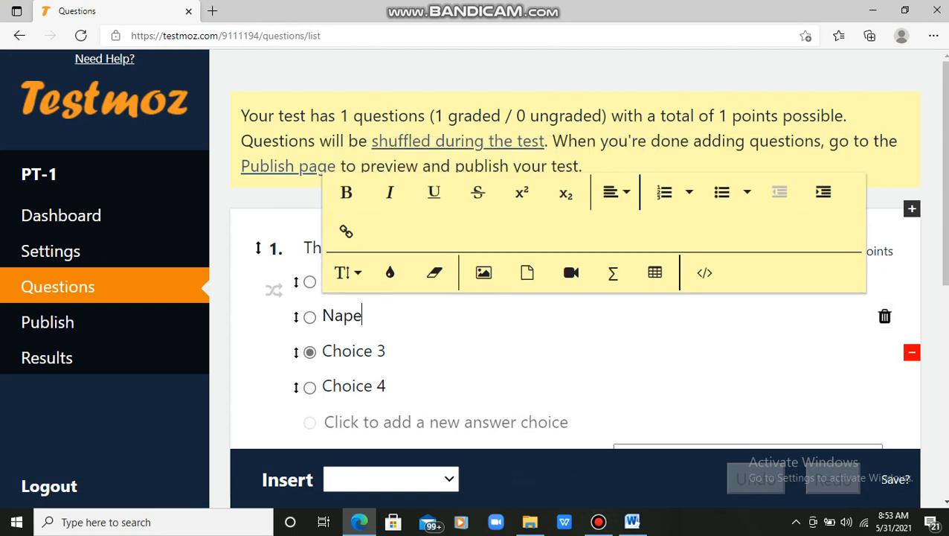
text(r Bobe)
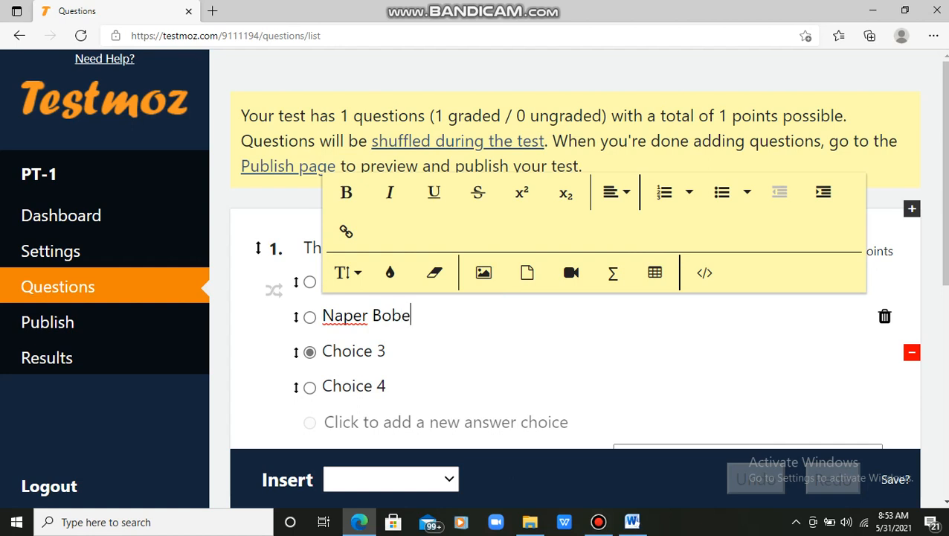
text(s)
key(BackSpace)
key(BackSpace)
key(BackSpace)
text(nes)
key(Tab)
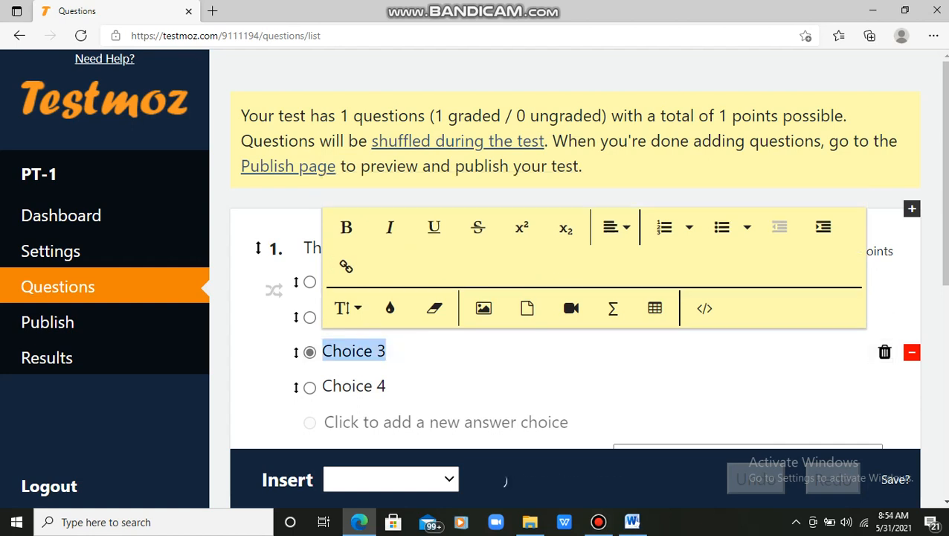
Step: Enter Pascaline as the third choice and delete the unused fourth choice
click(632, 522)
click(360, 522)
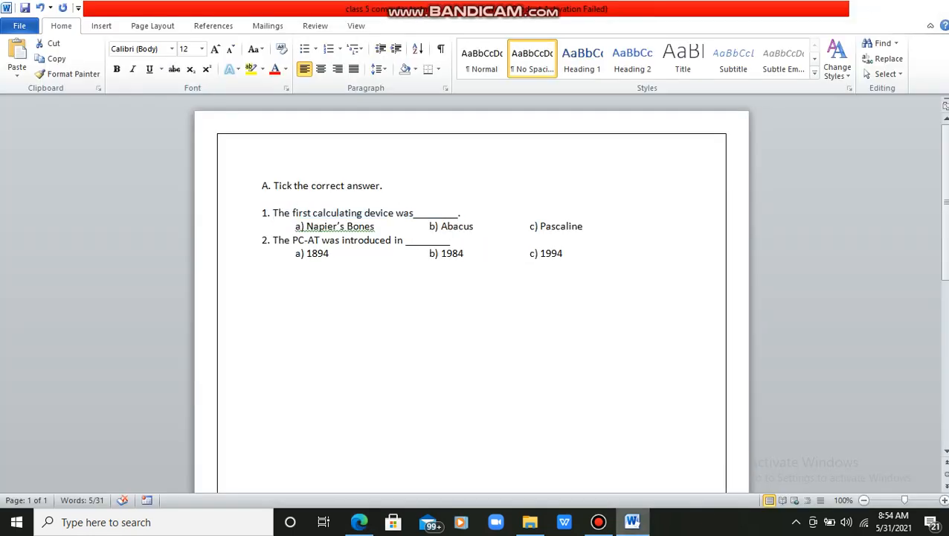
click(356, 351)
text(Pa)
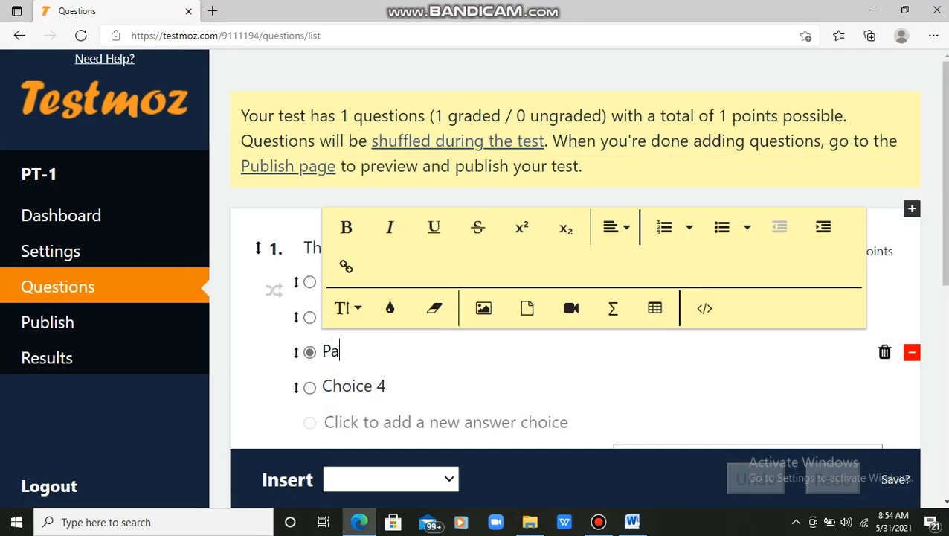
text(scaline)
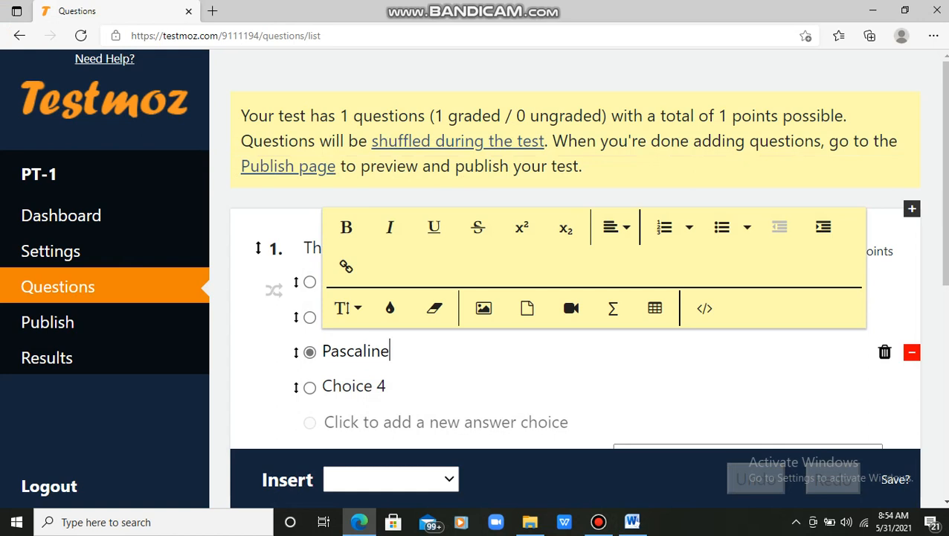
click(355, 386)
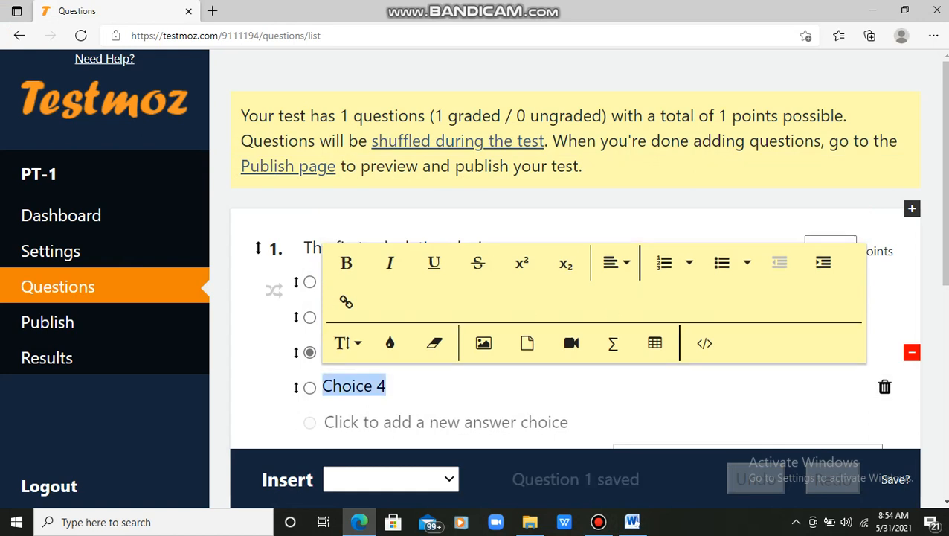
click(885, 386)
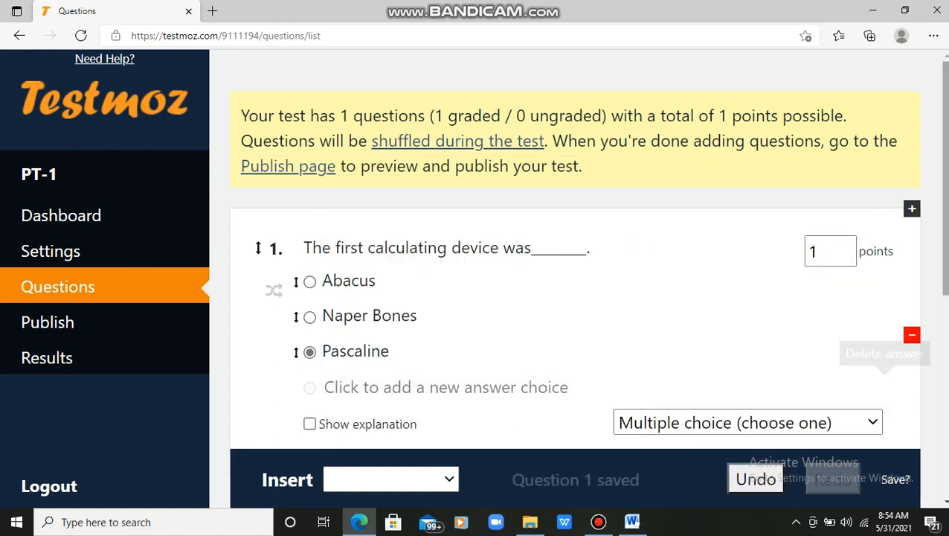
scroll(588, 253, down, 2)
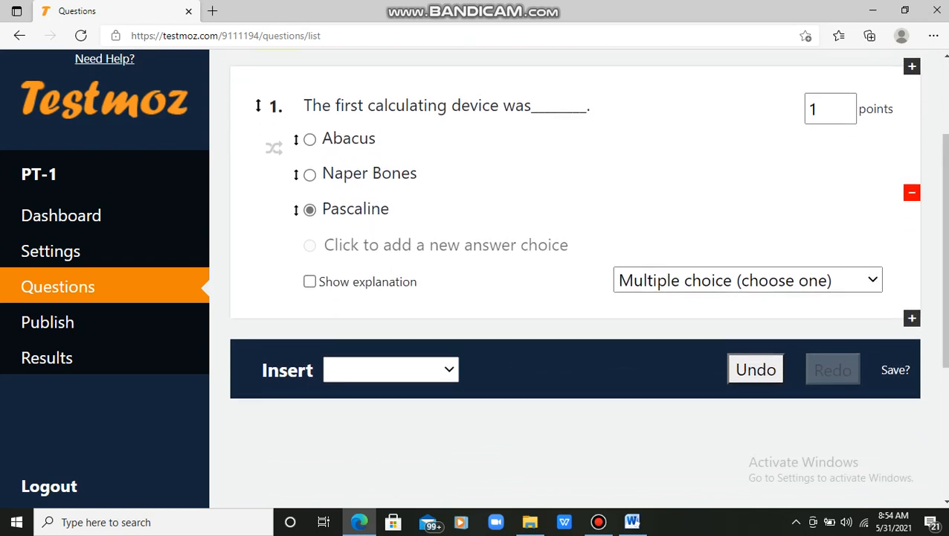
Step: Bold question 1's text and its answers Abacus, Naper Bones and Pascaline
click(447, 106)
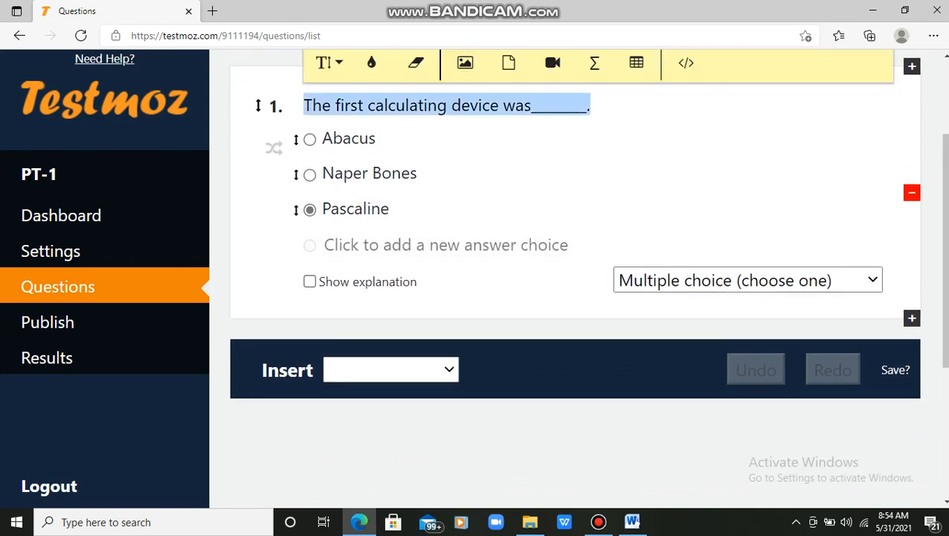
drag(945, 250, 945, 207)
click(327, 105)
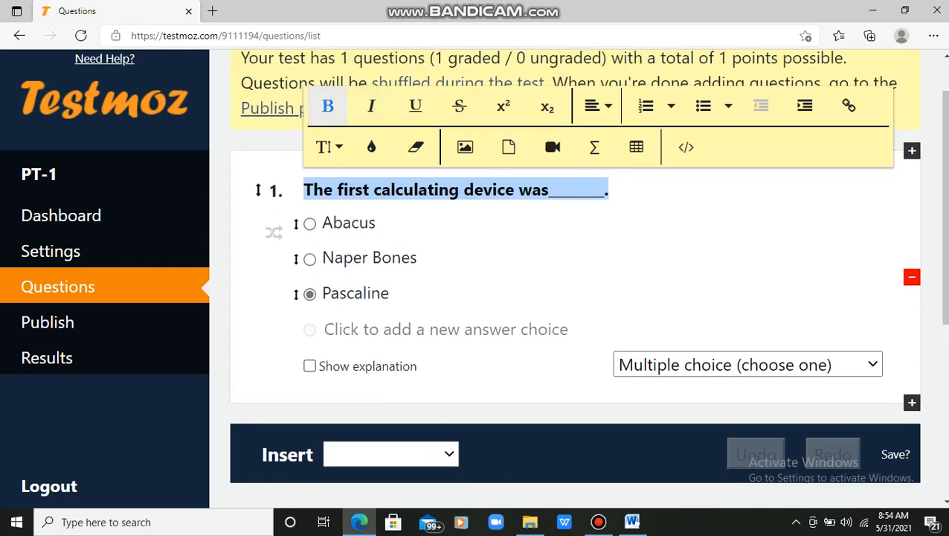
double_click(349, 223)
click(346, 99)
triple_click(369, 258)
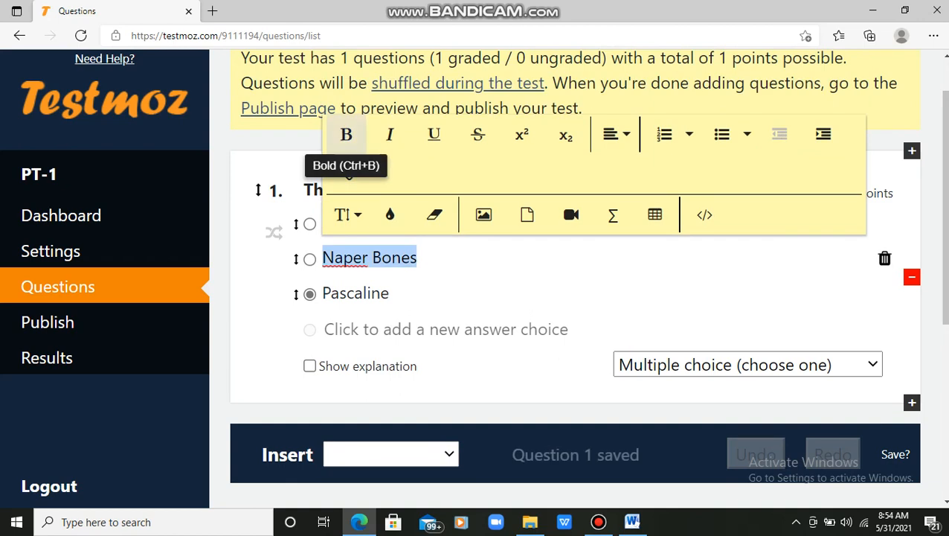
click(346, 134)
double_click(356, 293)
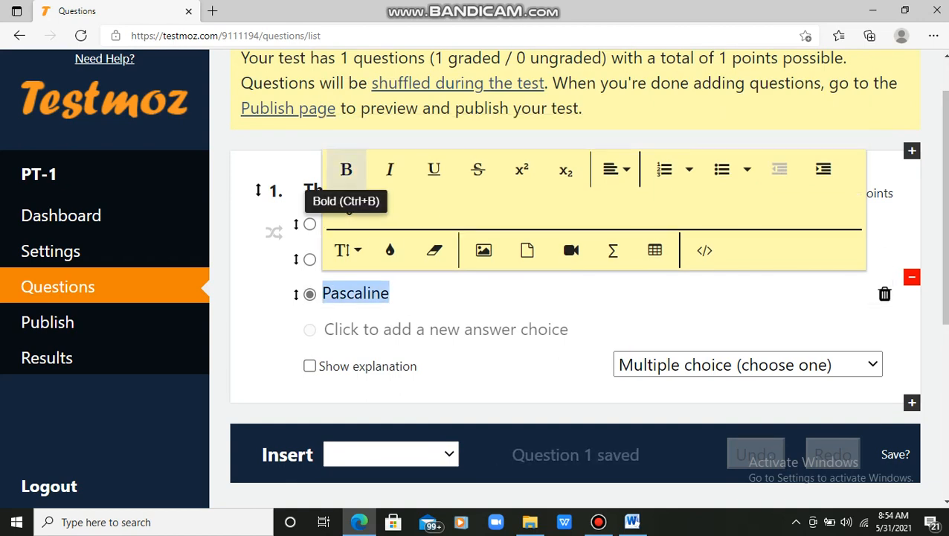
click(346, 170)
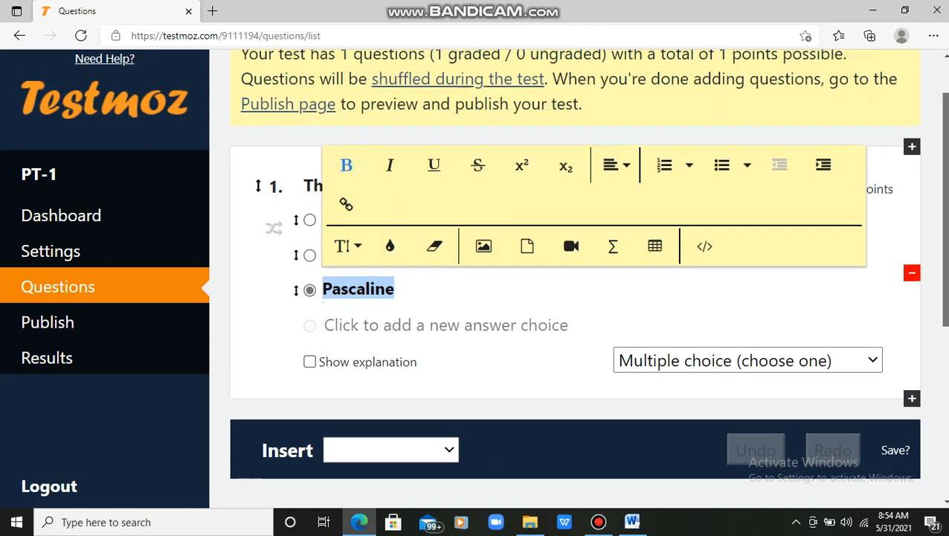
scroll(943, 223, down, 2)
drag(946, 302, 945, 314)
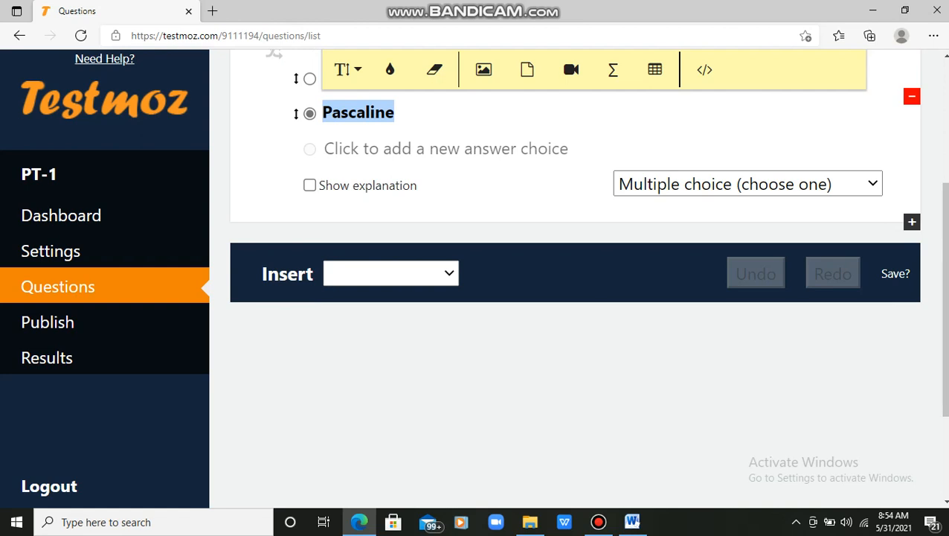
Step: Insert a single-answer multiple-choice question with the PC-AT text pasted from Word
click(391, 273)
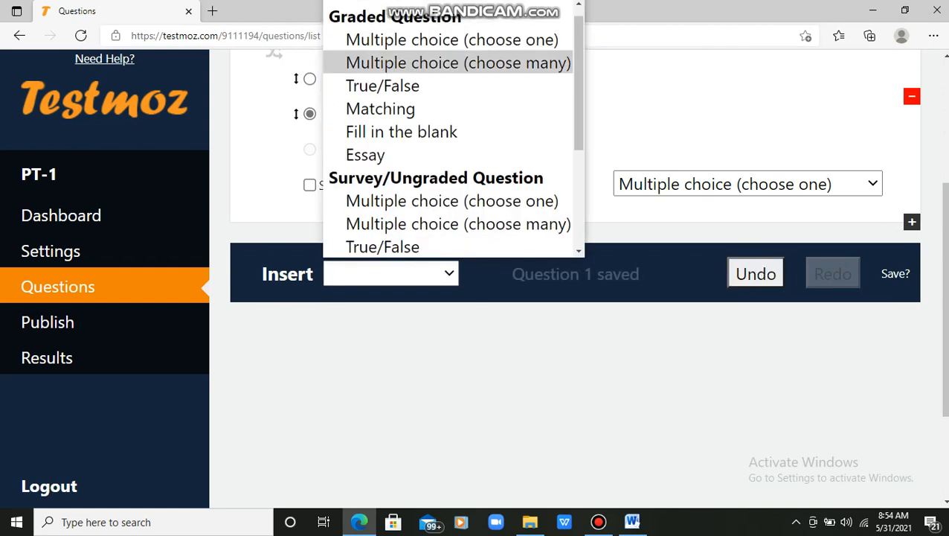
click(451, 40)
click(633, 521)
drag(450, 240, 279, 240)
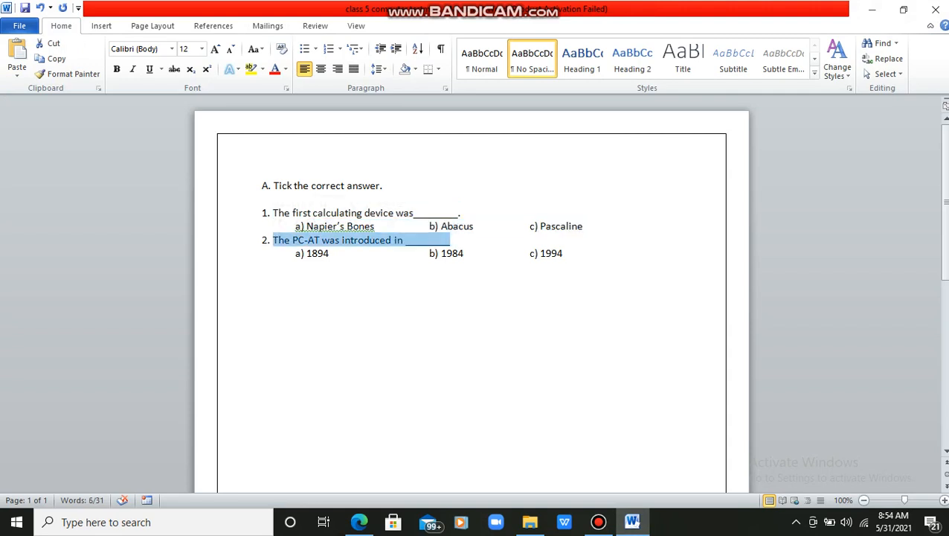
click(632, 522)
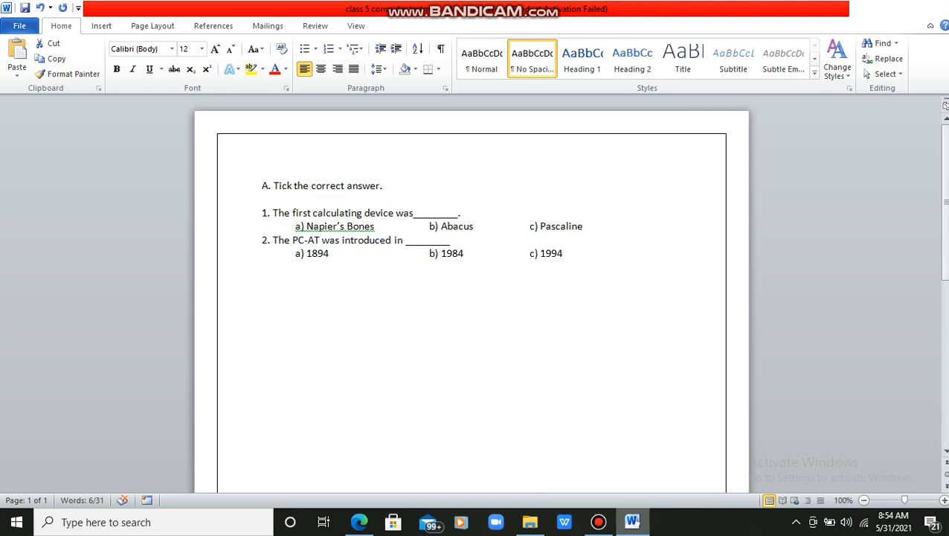
double_click(337, 220)
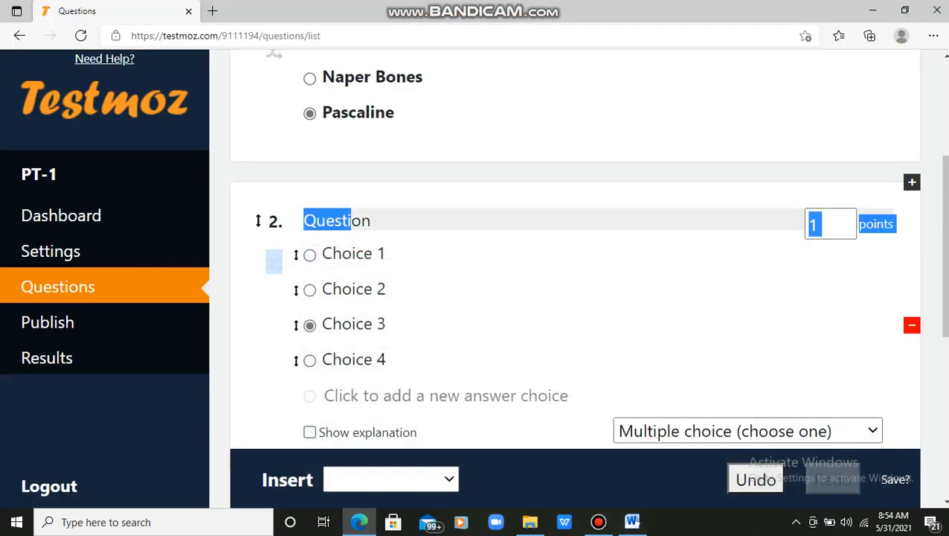
text(The PC-AT was introduced in _______)
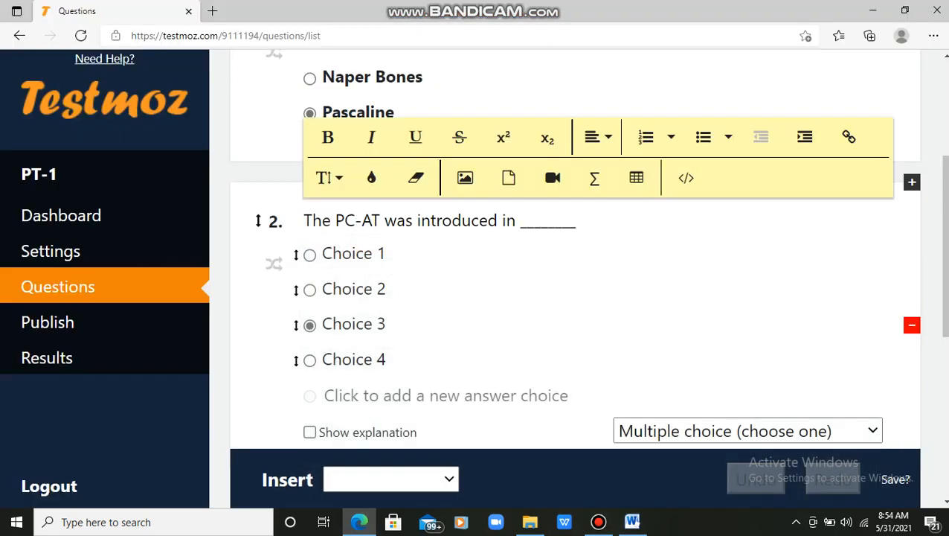
Step: Enter answers 1984, 1994 and 1980, and delete the unused fourth choice
click(354, 254)
text(1984)
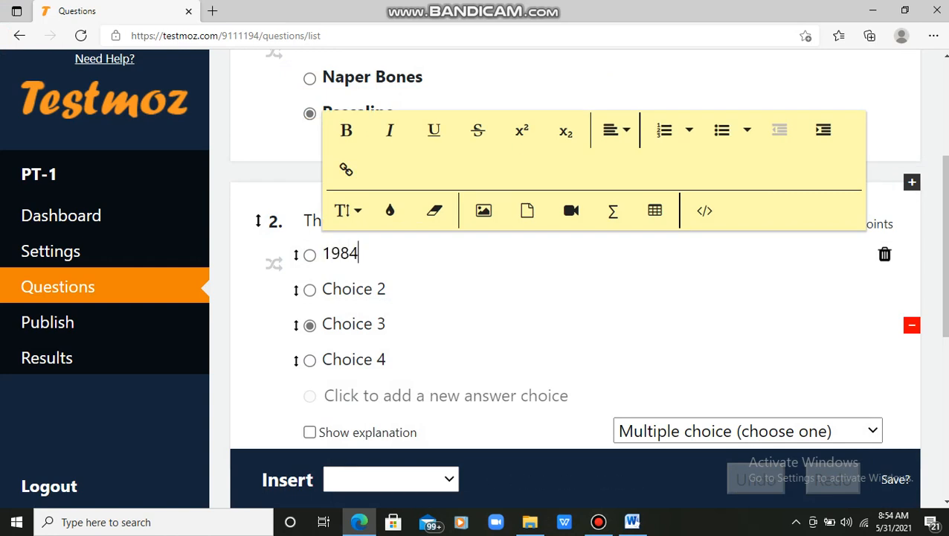
click(354, 289)
text(1994)
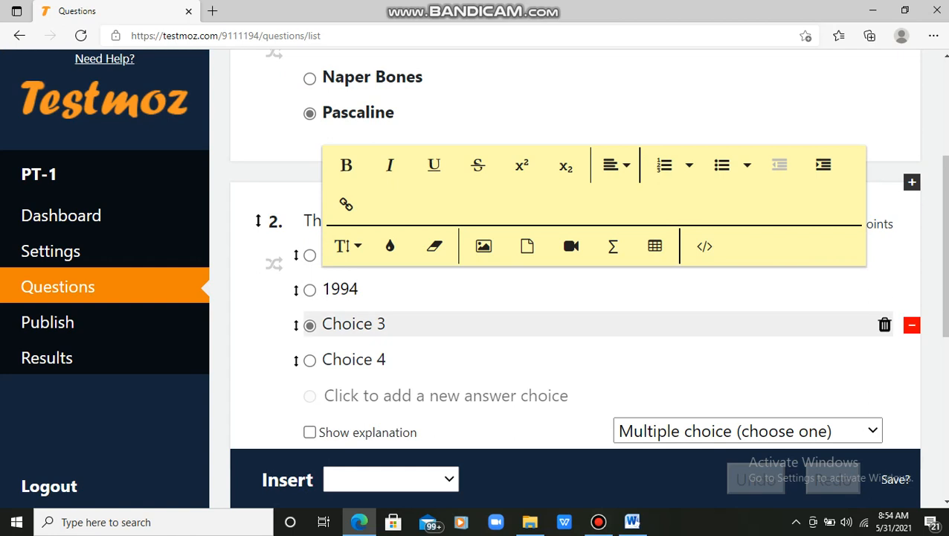
click(355, 324)
text(1980)
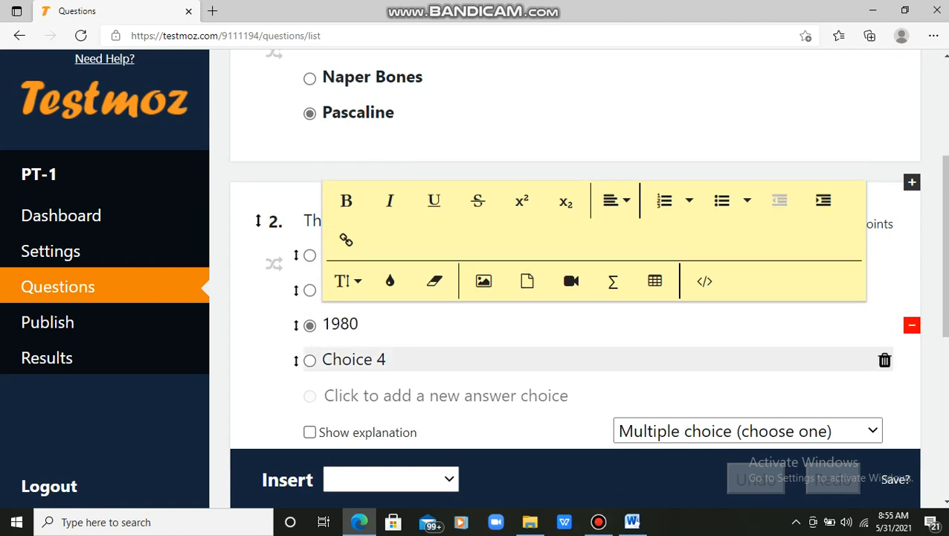
click(885, 359)
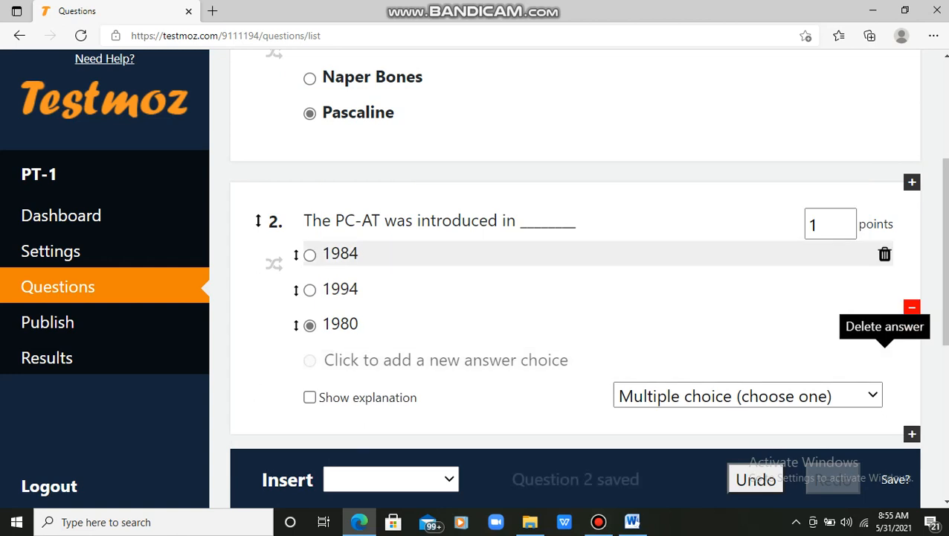
Step: Make question 2's text and its answers 1994 and 1980 bold
click(447, 220)
click(327, 137)
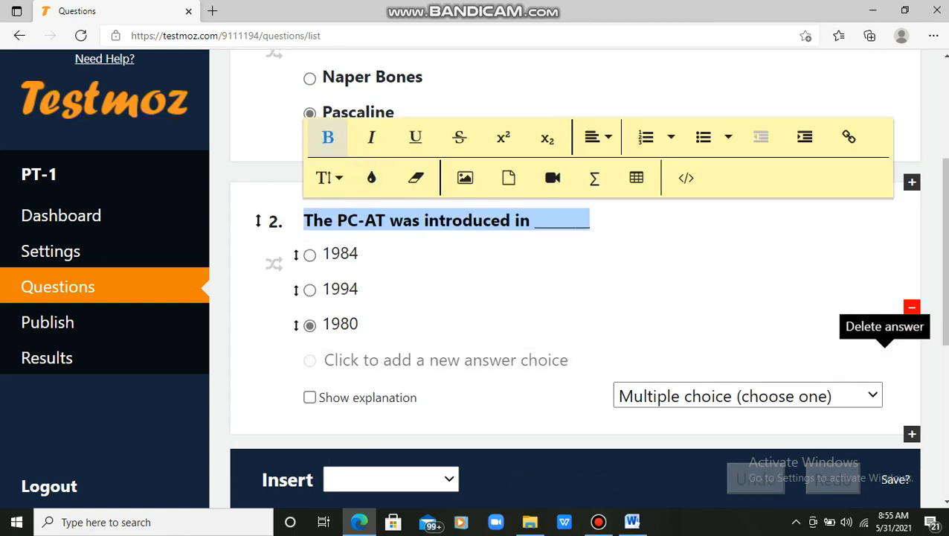
double_click(341, 253)
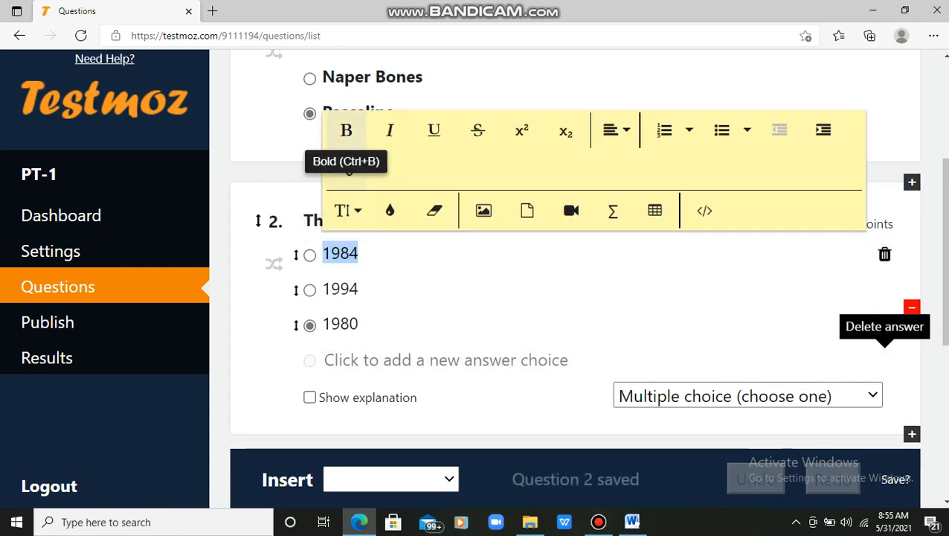
double_click(341, 289)
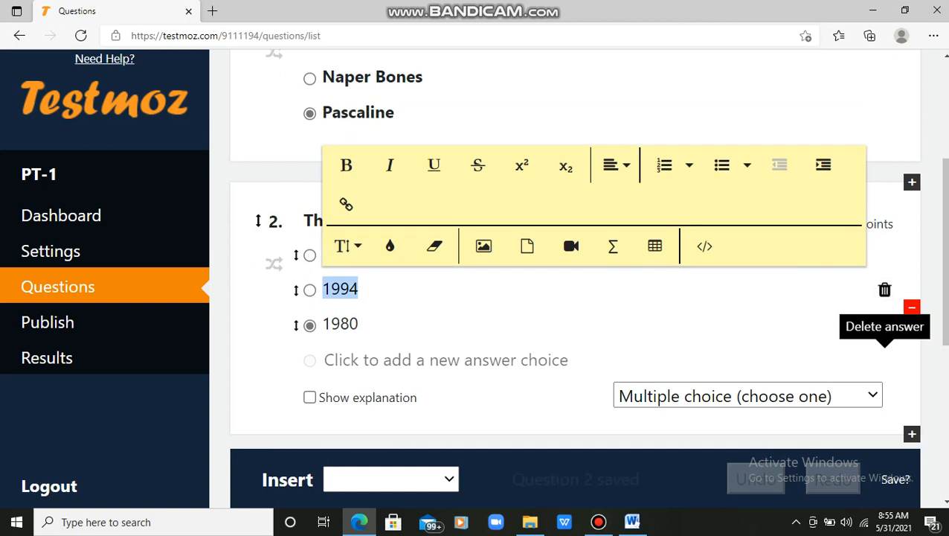
click(346, 164)
double_click(341, 324)
click(346, 201)
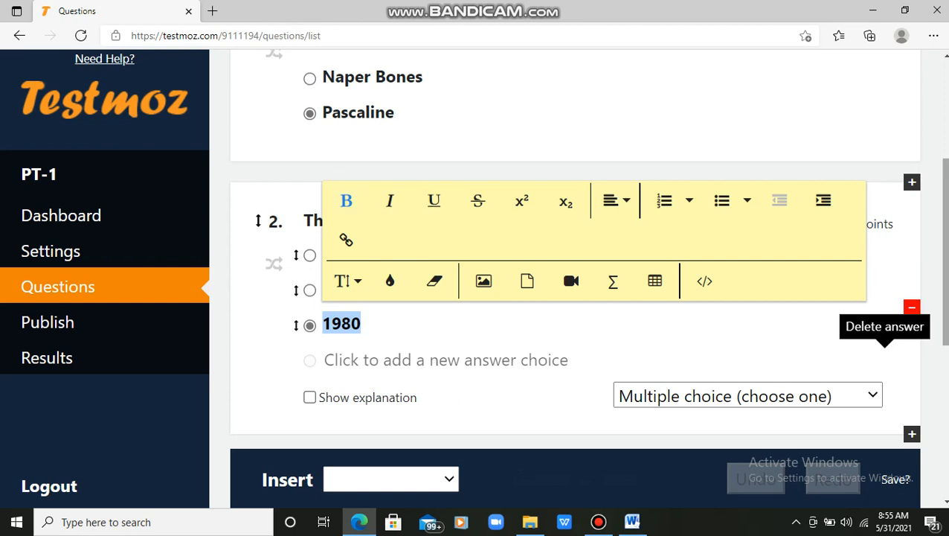
scroll(574, 276, down, 5)
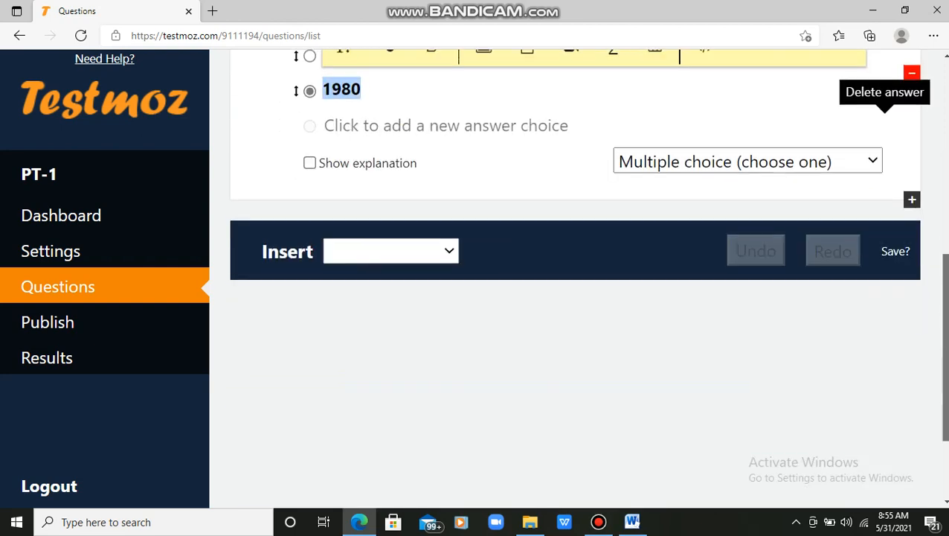
scroll(575, 276, up, 6)
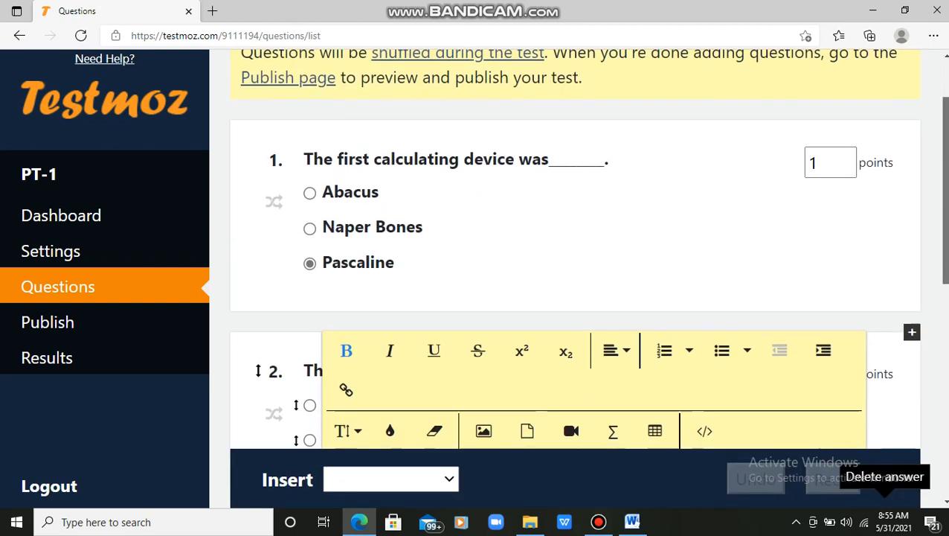
scroll(575, 276, down, 2)
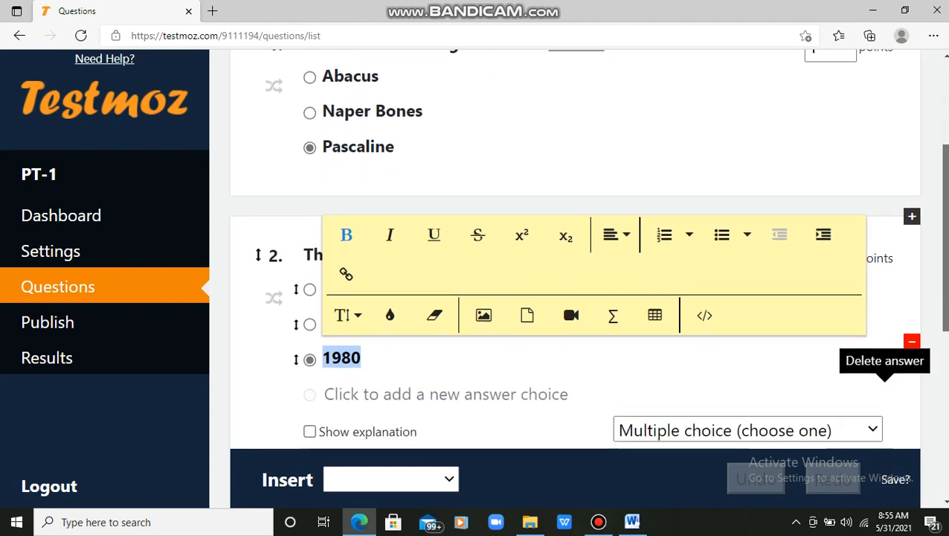
scroll(574, 276, up, 1)
scroll(575, 276, down, 1)
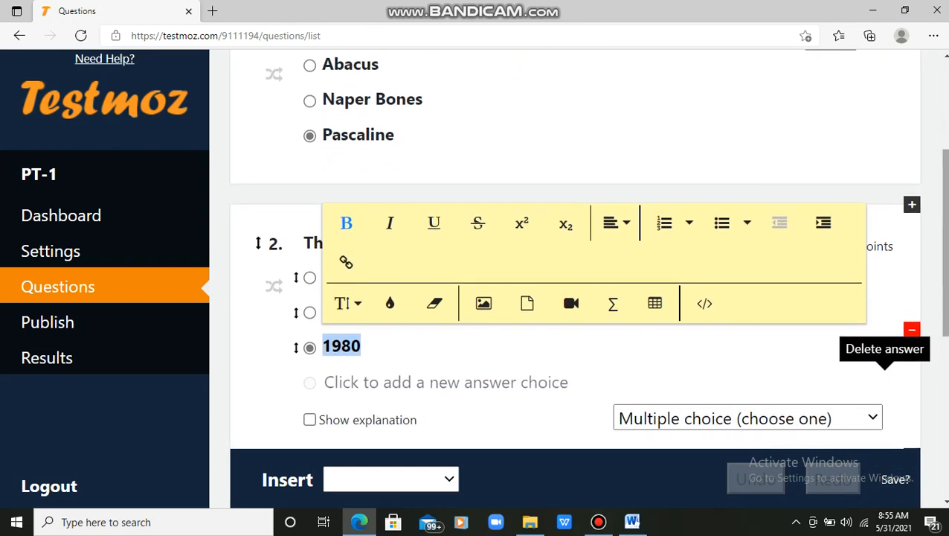
scroll(565, 267, up, 1)
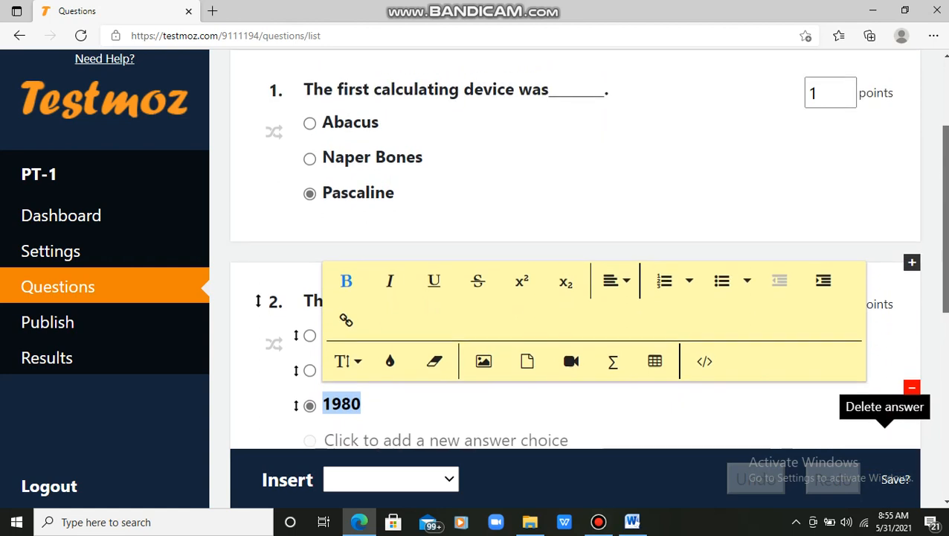
Step: Mark Abacus as question 1's correct answer and 1984 as question 2's
click(310, 117)
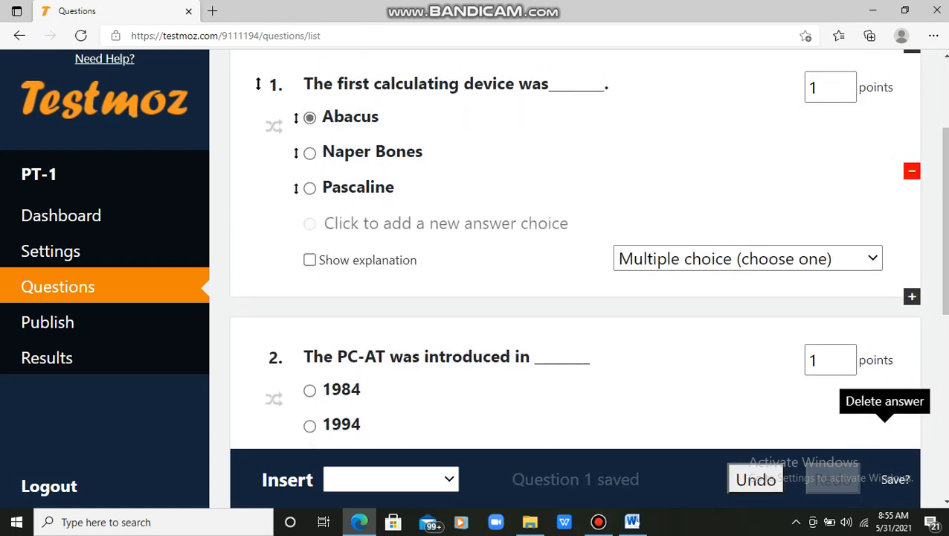
click(310, 390)
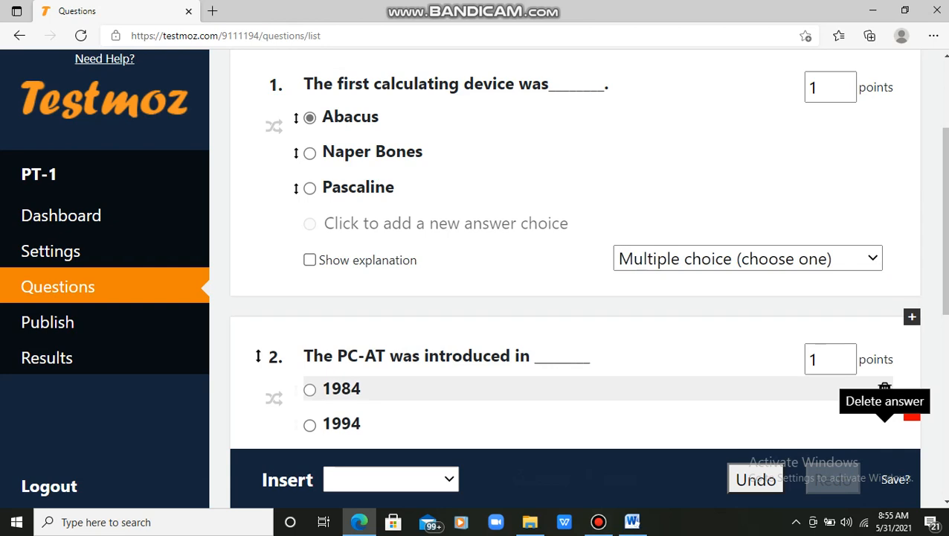
click(309, 329)
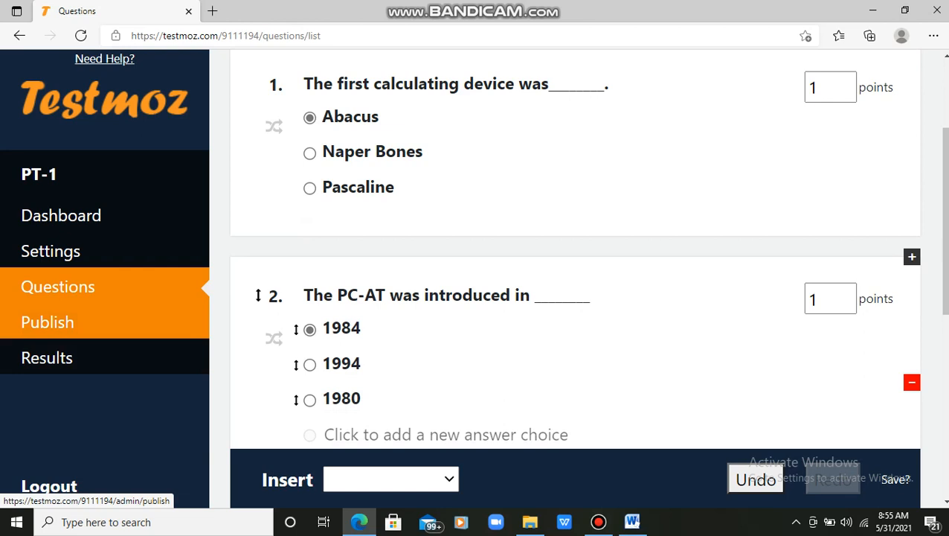
Step: Publish PT-1 from the Publish page, scrolling past the warnings
click(47, 321)
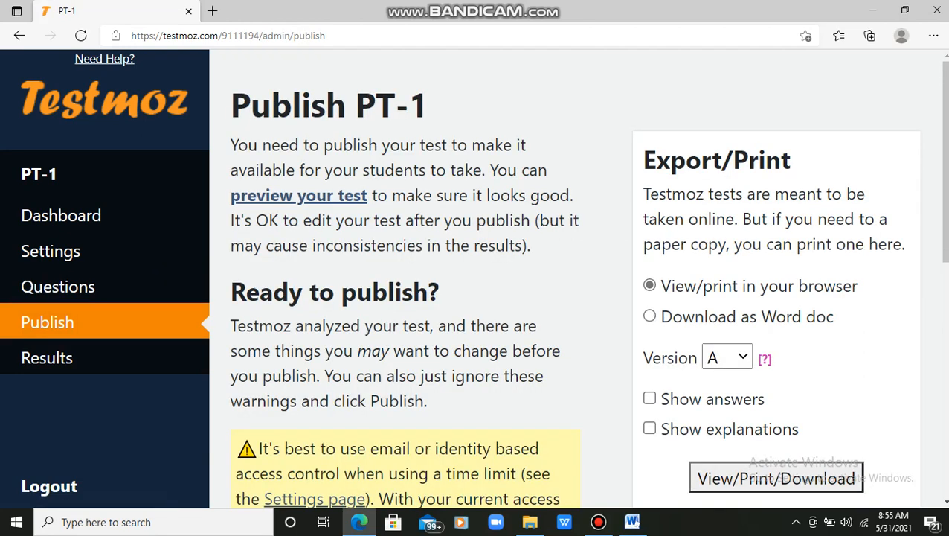
scroll(476, 282, down, 4)
scroll(476, 283, down, 3)
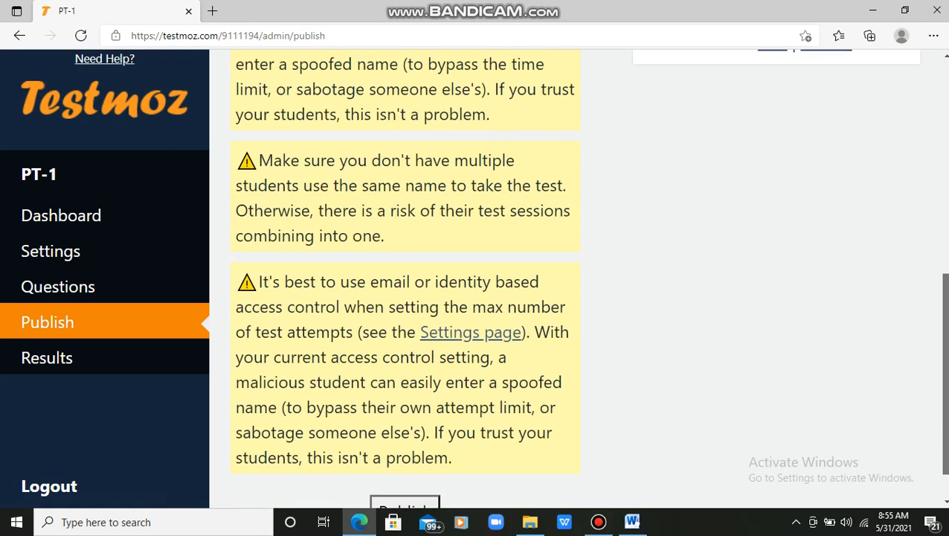
click(404, 462)
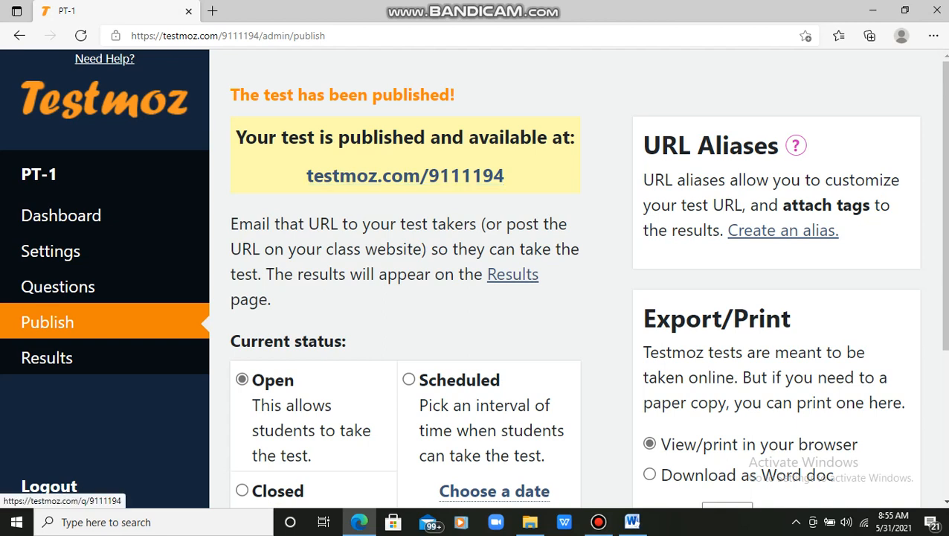
scroll(405, 176, down, 1)
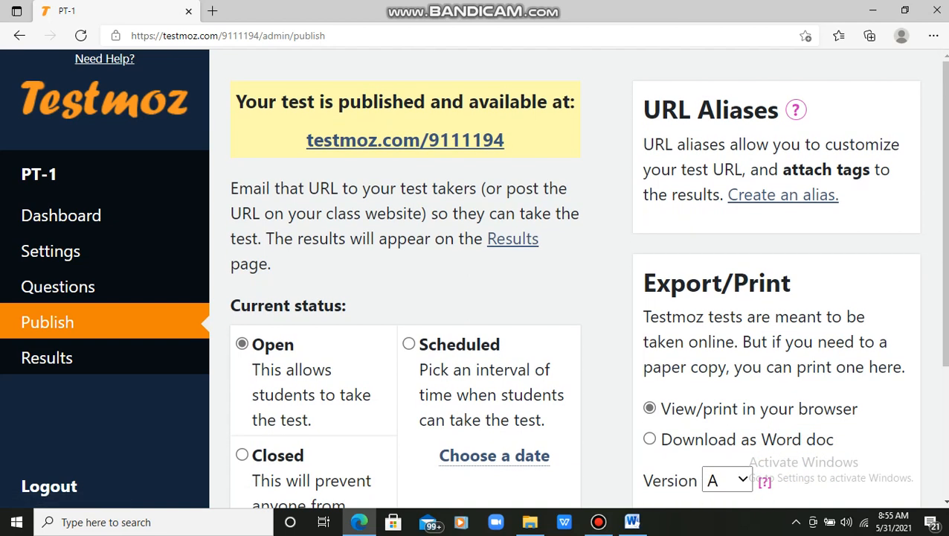
Step: Open the public test link, enter the student's name and start PT-1
click(405, 140)
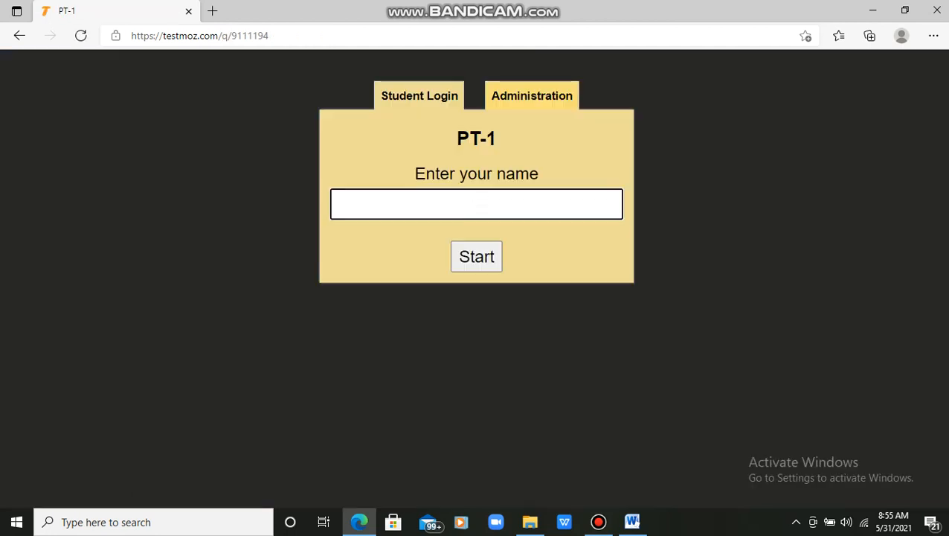
text(sonal)
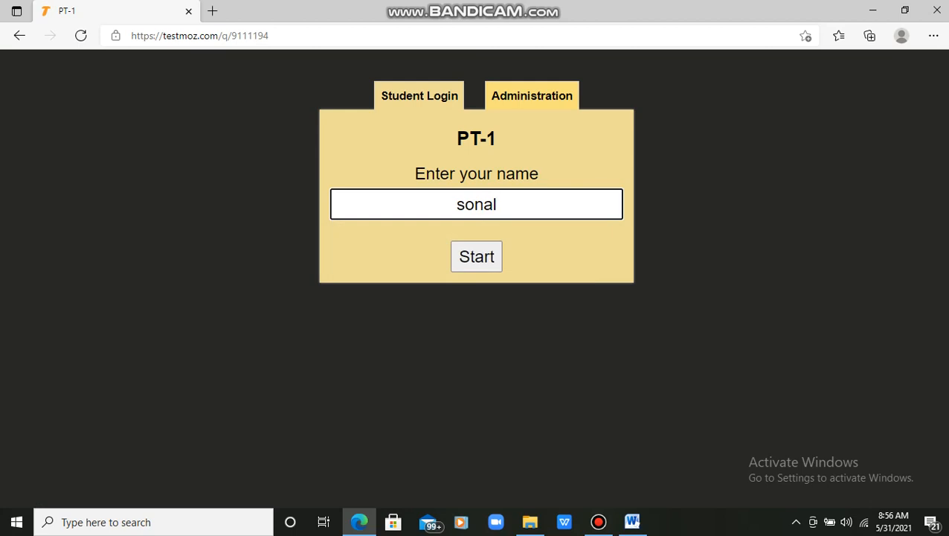
key(Tab)
key(Return)
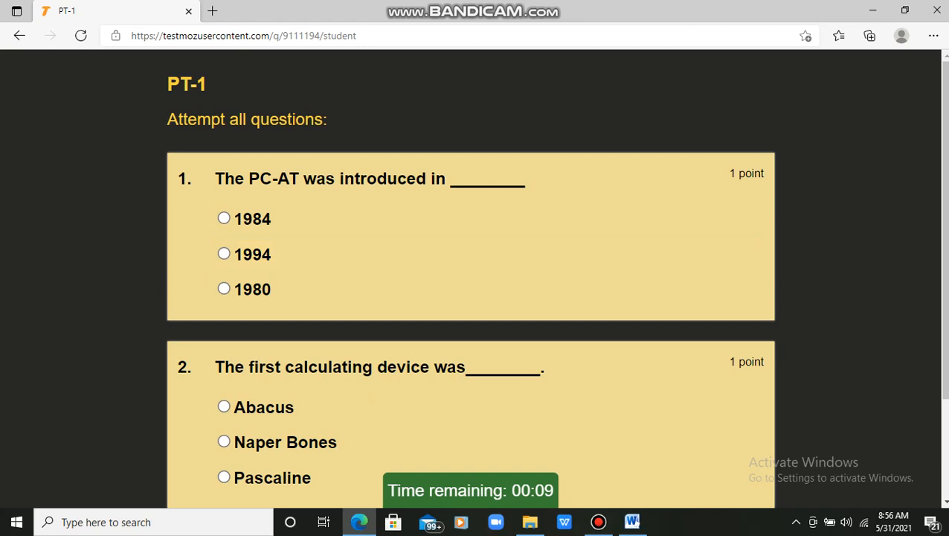
Step: Answer 1984 and Abacus, submit the test, then log out
click(224, 218)
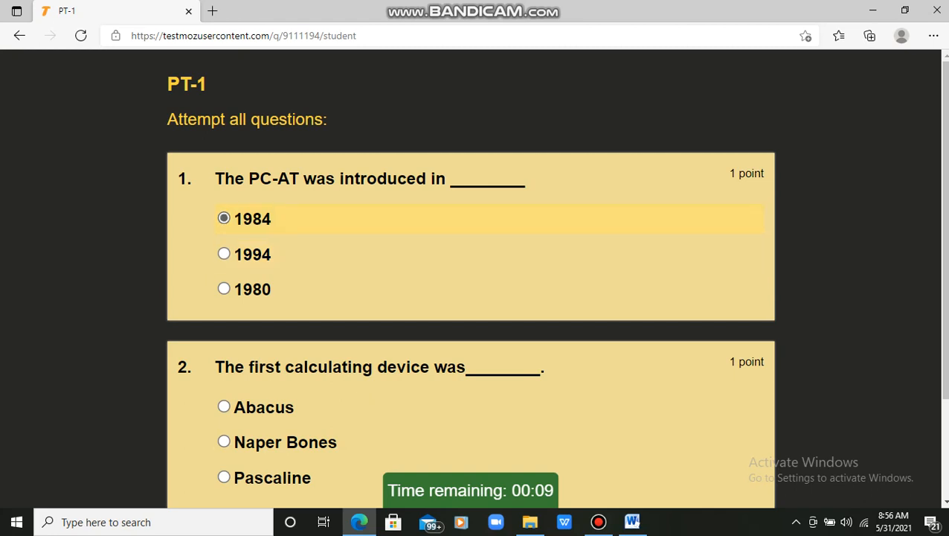
click(224, 407)
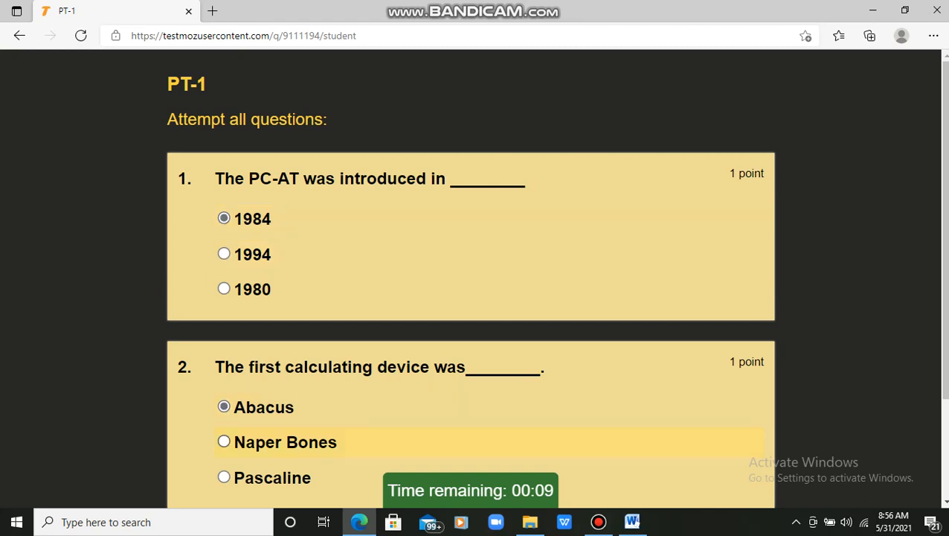
scroll(476, 282, down, 3)
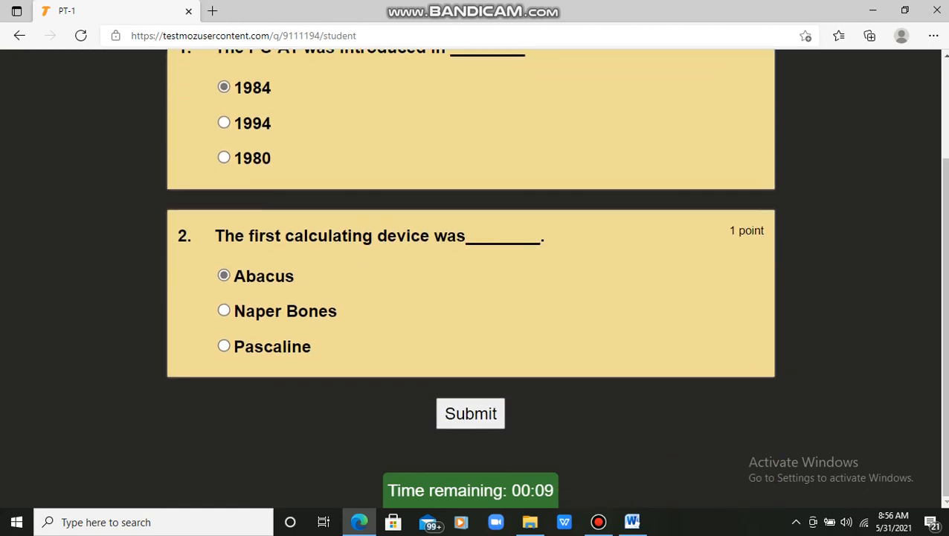
click(470, 413)
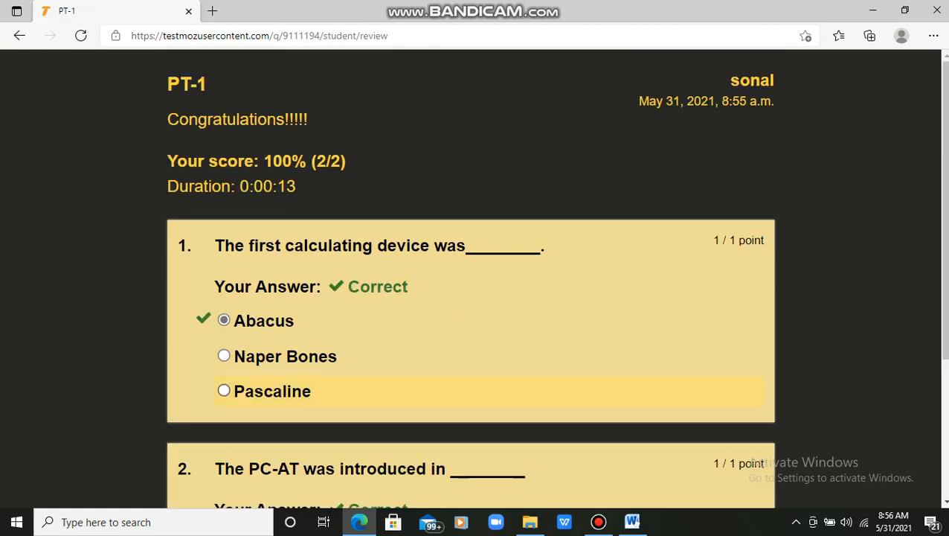
scroll(477, 298, down, 2)
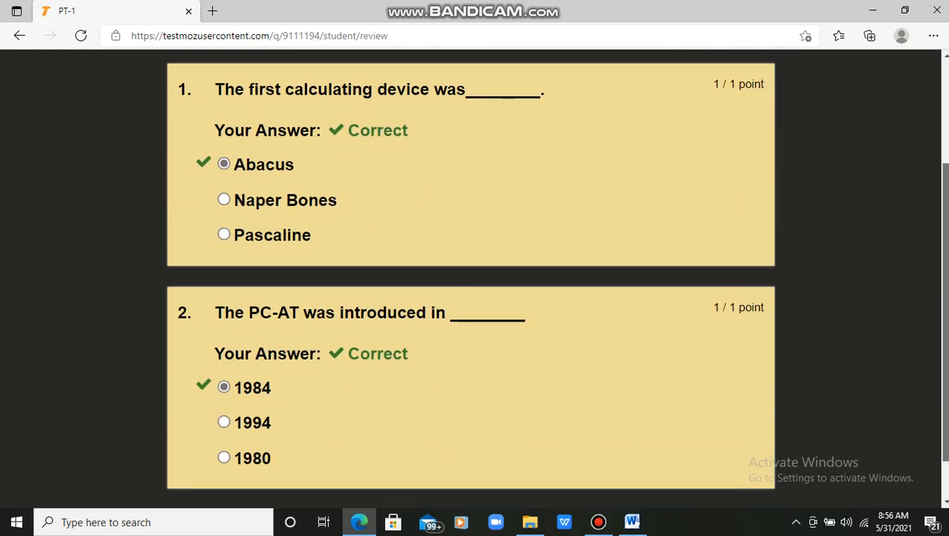
scroll(470, 275, up, 3)
scroll(470, 276, down, 4)
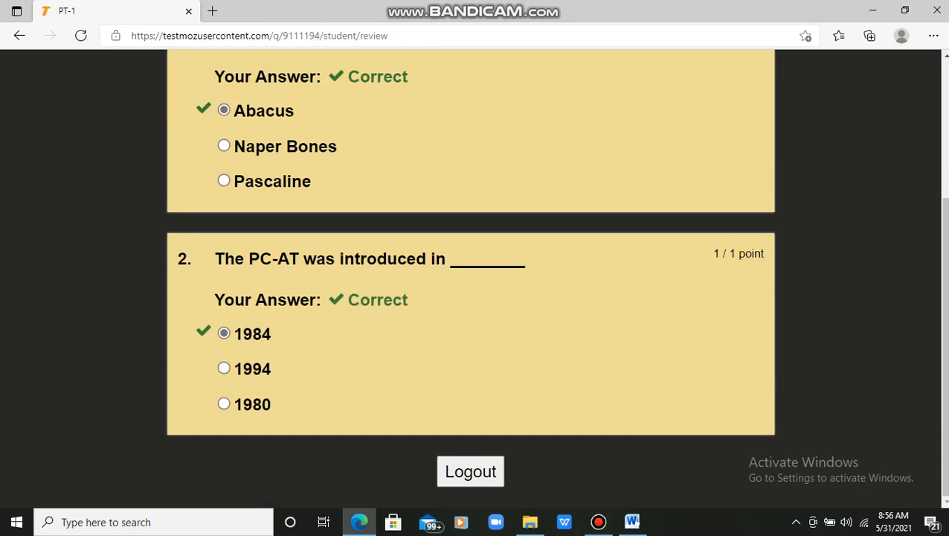
click(471, 471)
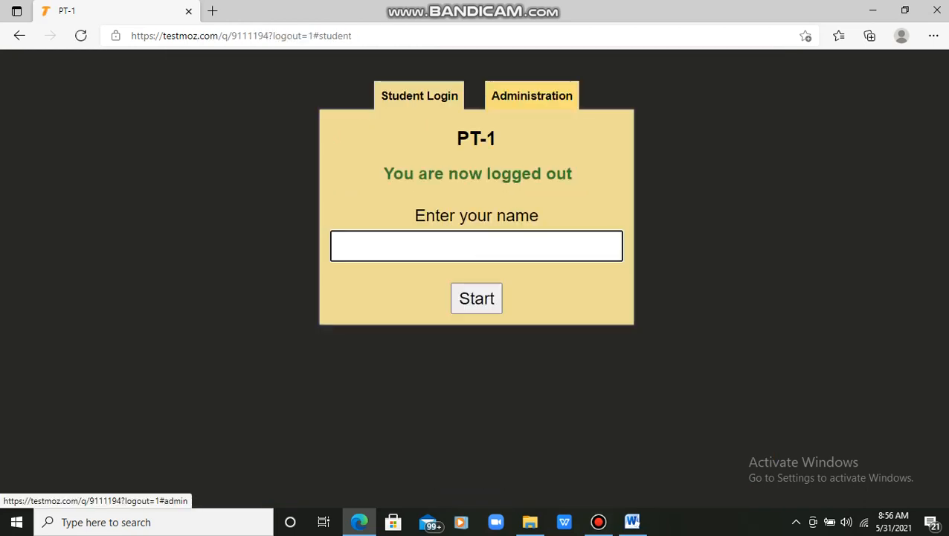
Step: Log in as administrator with the admin password and open PT-1's results
click(532, 96)
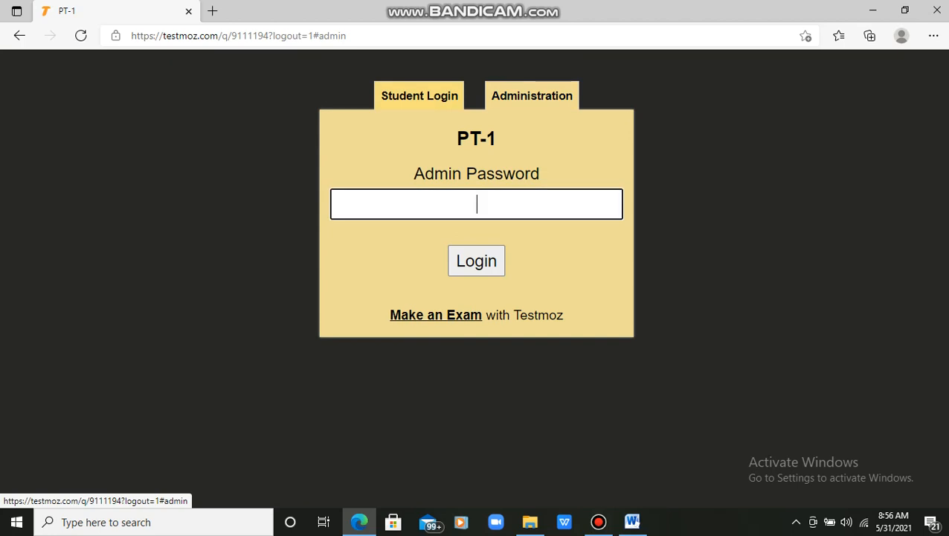
text(••••)
key(Return)
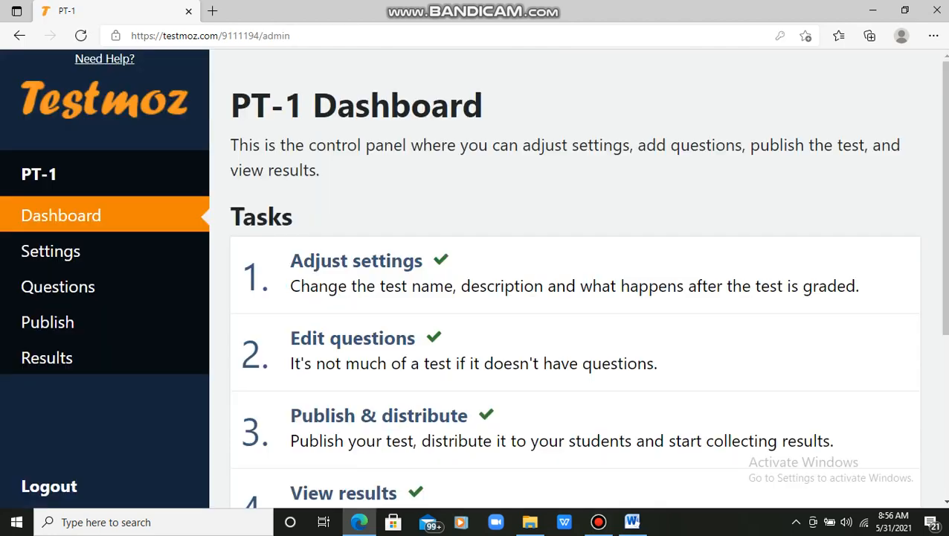
scroll(587, 280, down, 2)
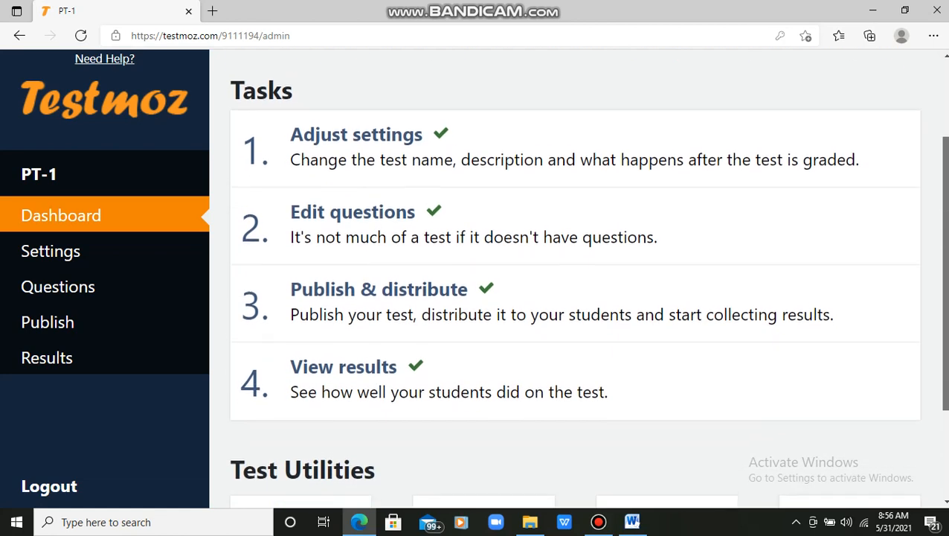
scroll(588, 279, down, 2)
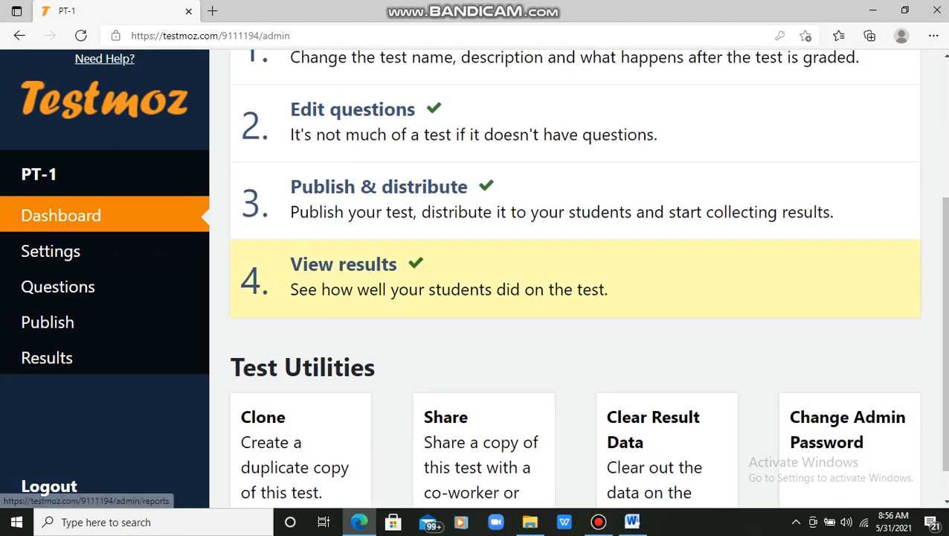
click(587, 280)
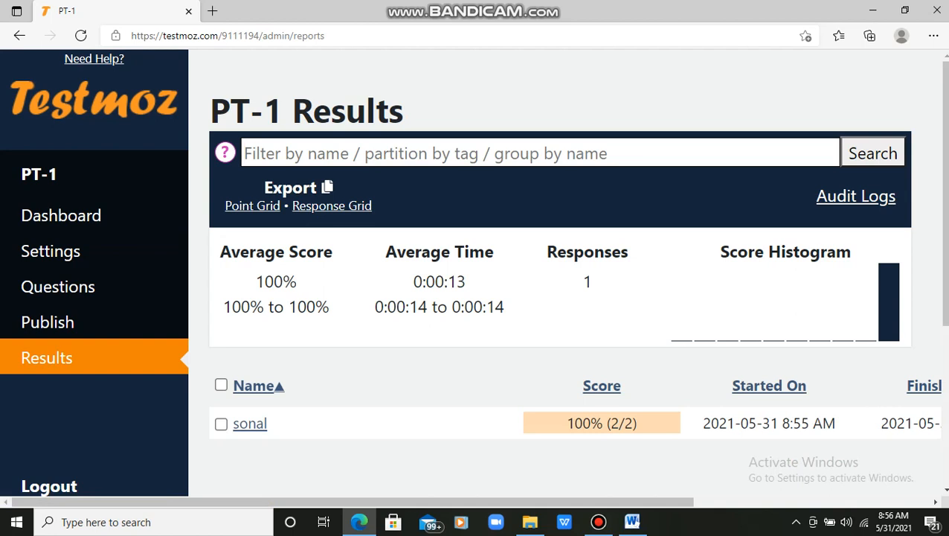
Step: Export the results point grid as quiz_9111194.csv and open it in Excel
scroll(470, 278, right, 3)
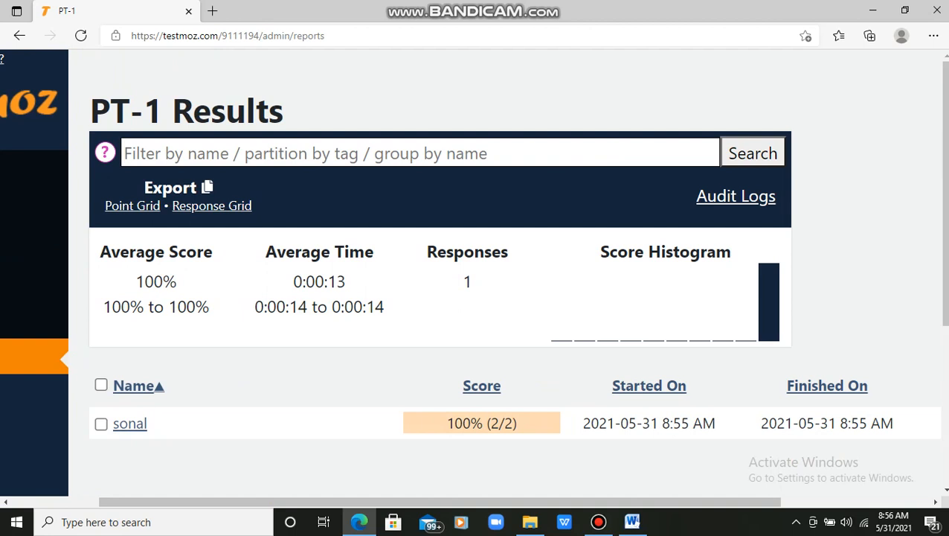
scroll(518, 249, down, 1)
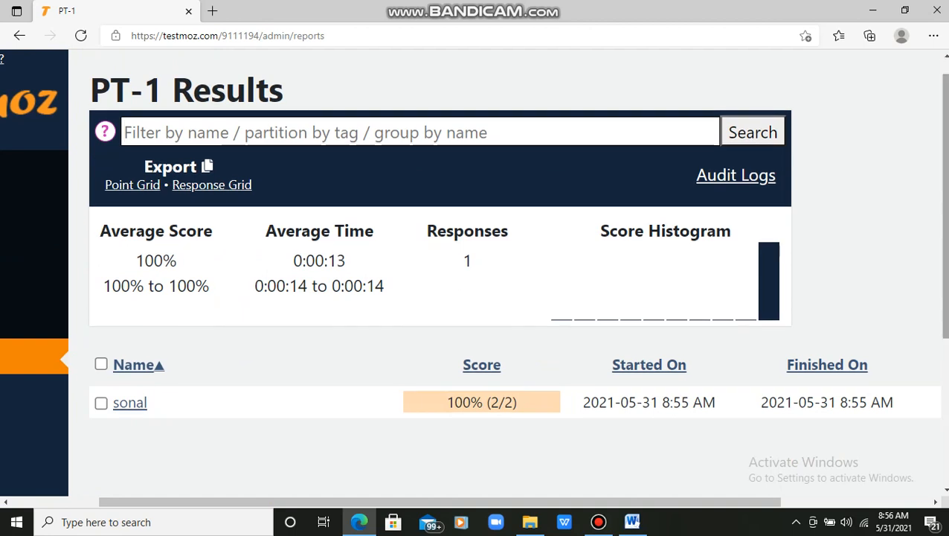
scroll(470, 277, left, 3)
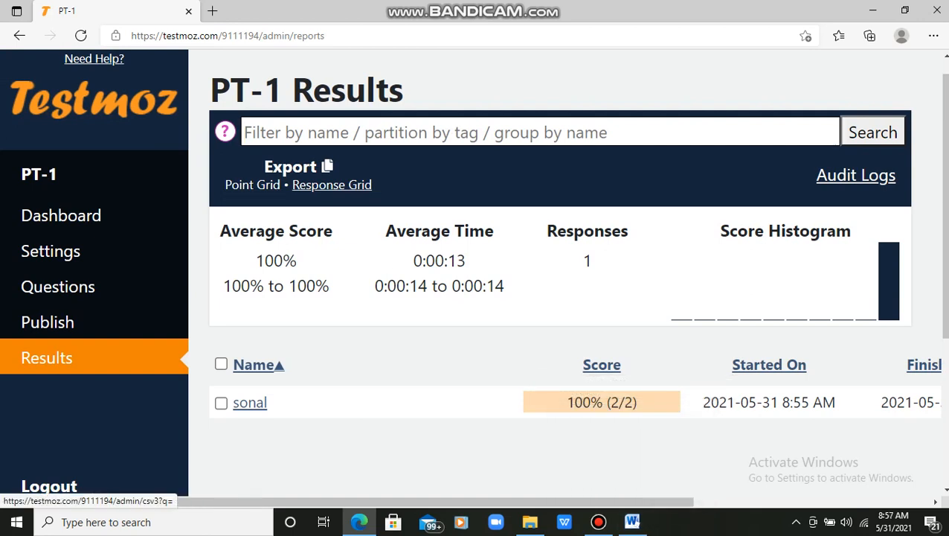
click(252, 185)
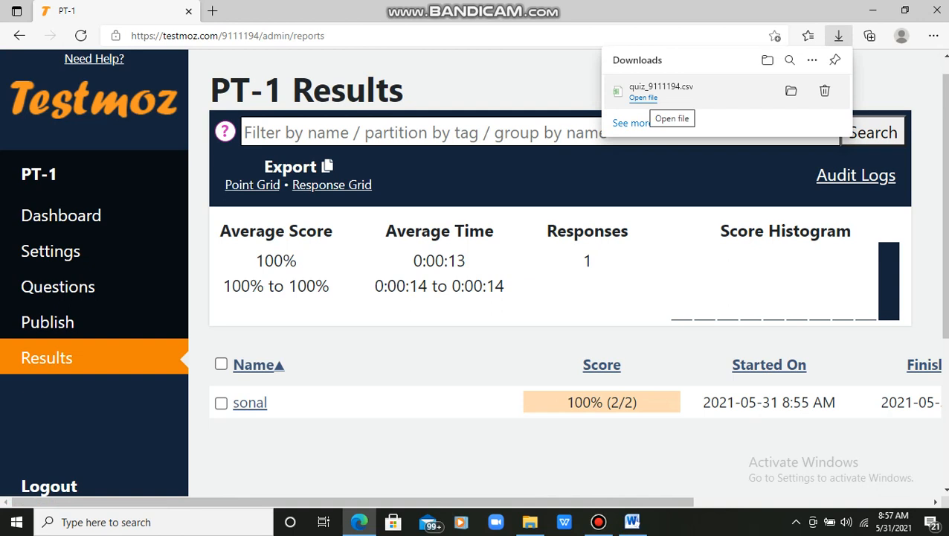
click(643, 97)
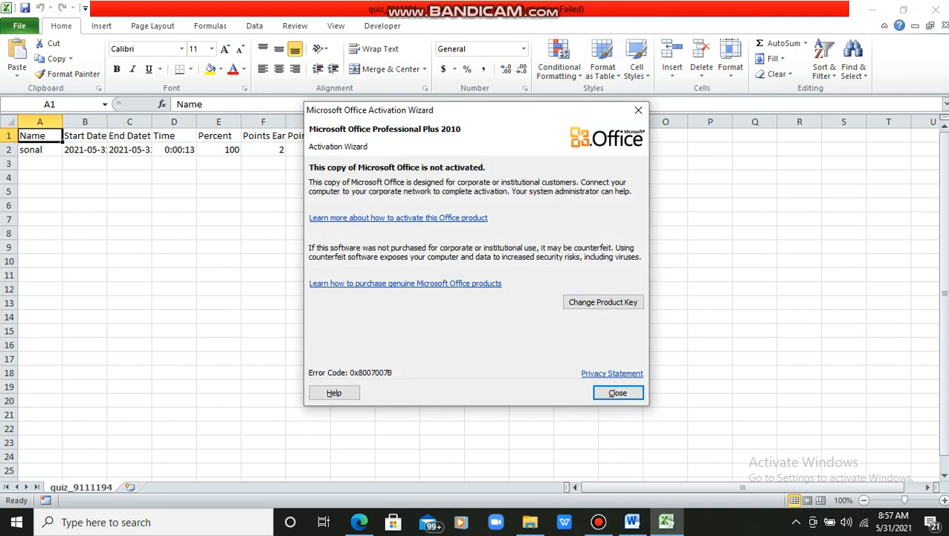
Step: Close the Office Activation Wizard to reveal the quiz_9111194.csv worksheet
click(618, 393)
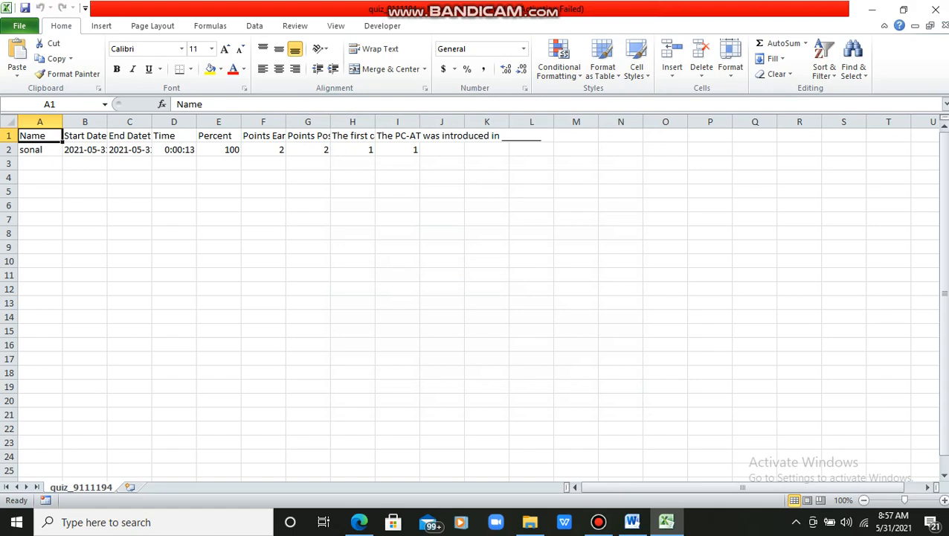
click(598, 522)
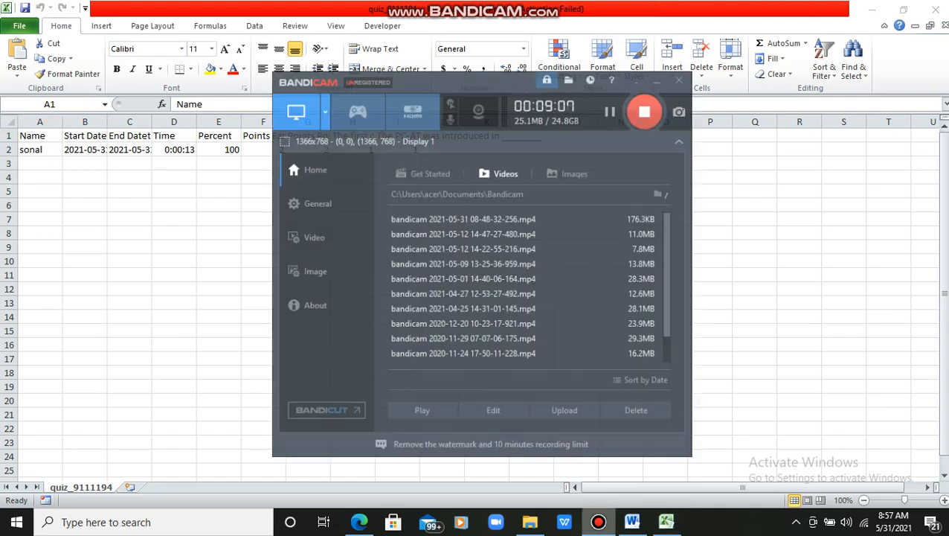